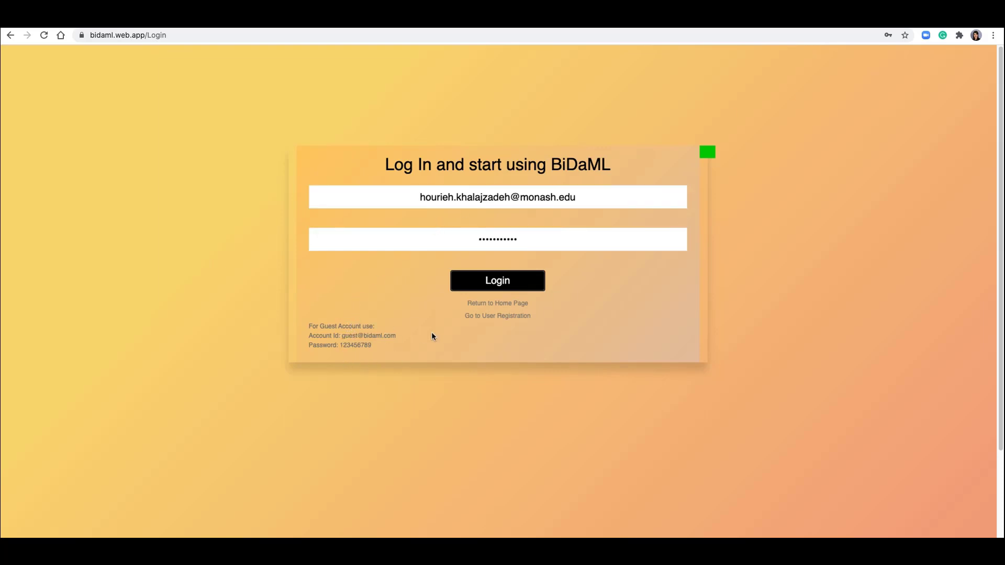
# - Log in with the filled-in account and open the Brainstorming Diagram editor
pyautogui.click(493, 287)
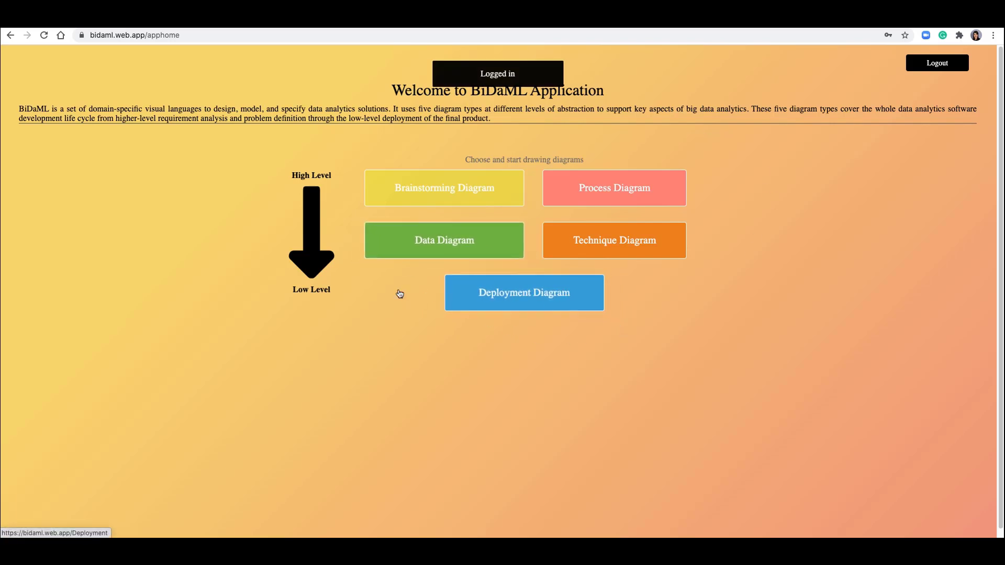
pyautogui.click(431, 189)
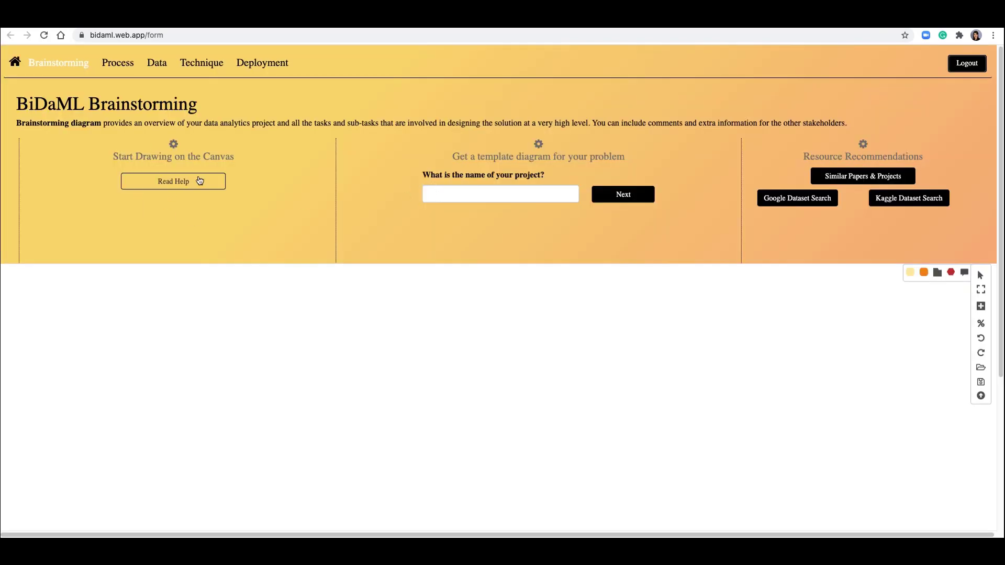
# - Read the canvas toolbar help, then close it
pyautogui.click(172, 184)
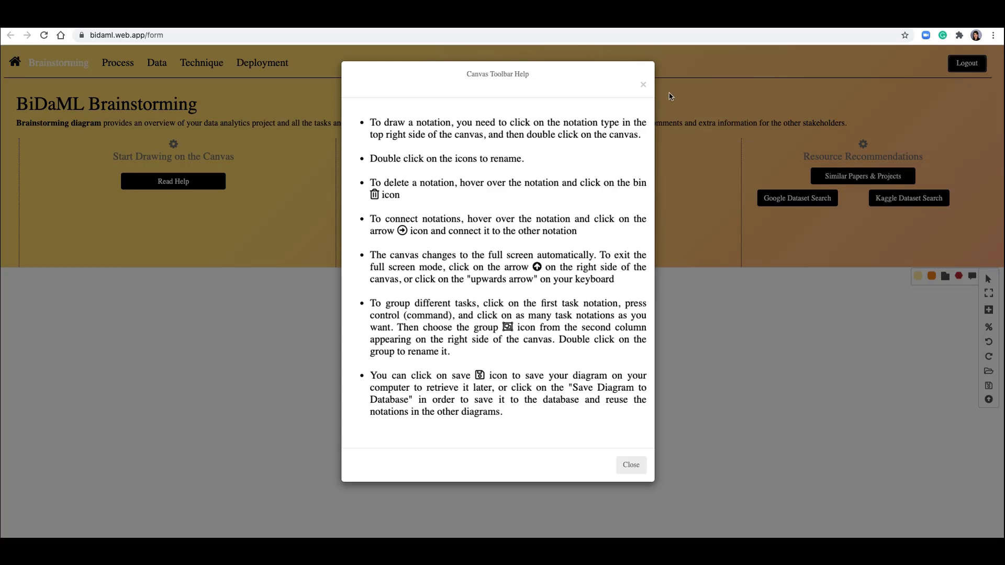
pyautogui.click(644, 86)
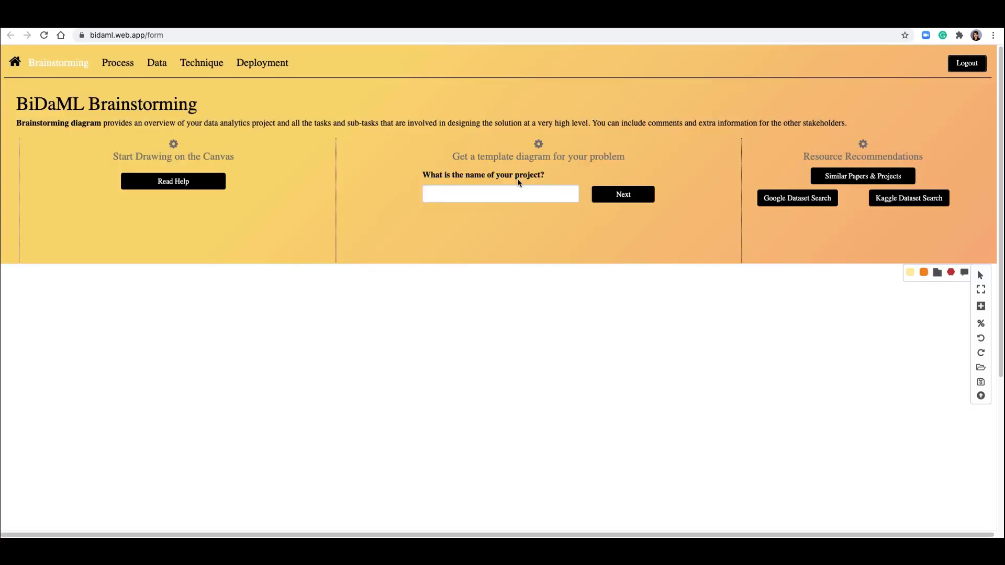
# - Answer the template questions: project name Property price prediction, purpose Help home buyers, beneficiary Real estate
pyautogui.click(479, 193)
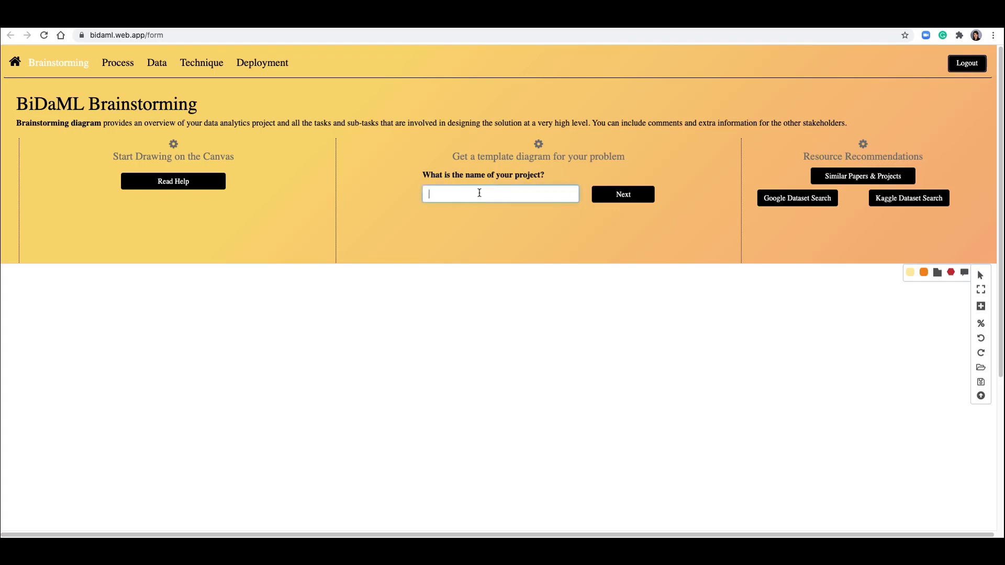
pyautogui.write('Property price prediction')
pyautogui.click(622, 196)
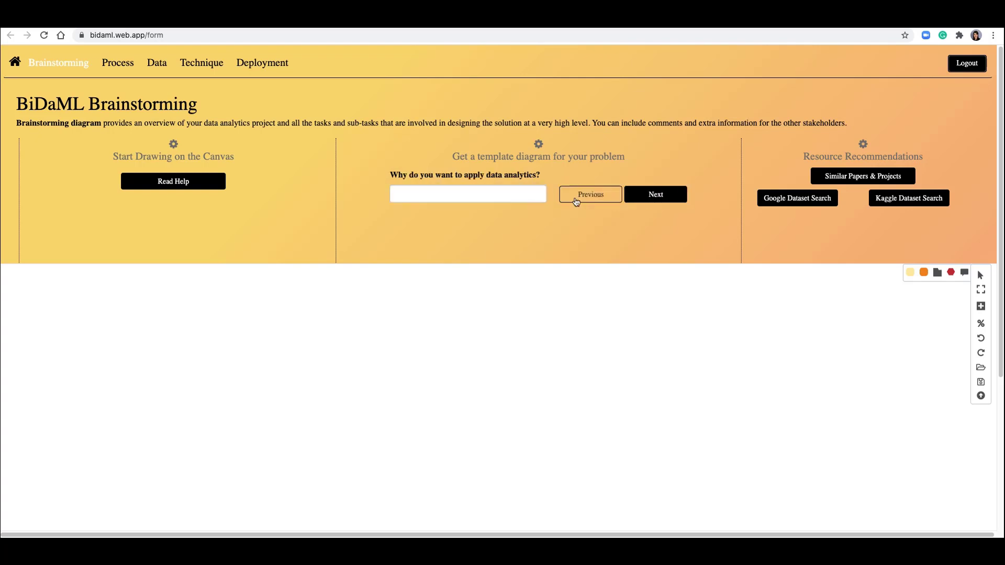
pyautogui.click(474, 194)
pyautogui.write('Help home buyer')
pyautogui.click(645, 196)
pyautogui.click(473, 194)
pyautogui.write('Real estate')
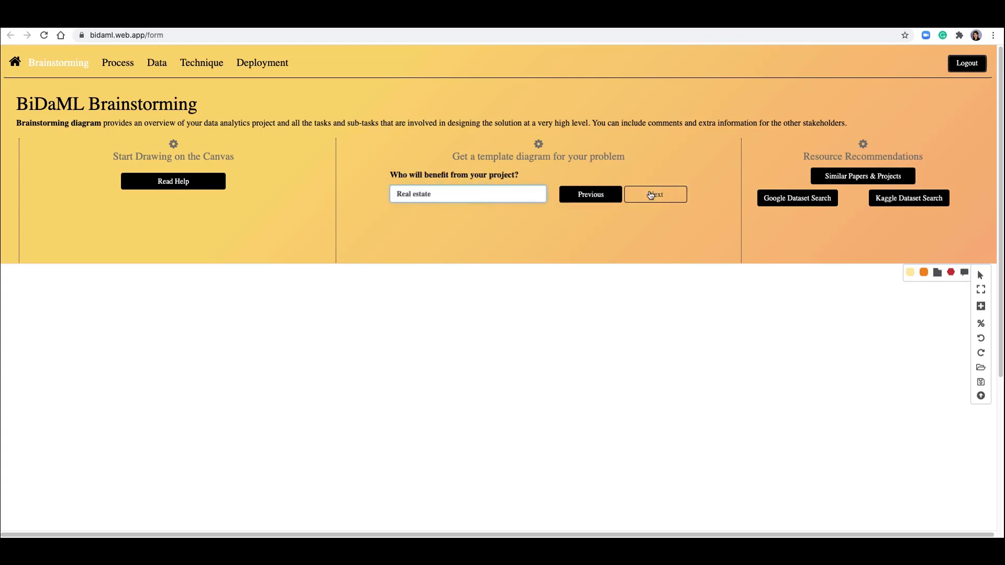
pyautogui.click(653, 194)
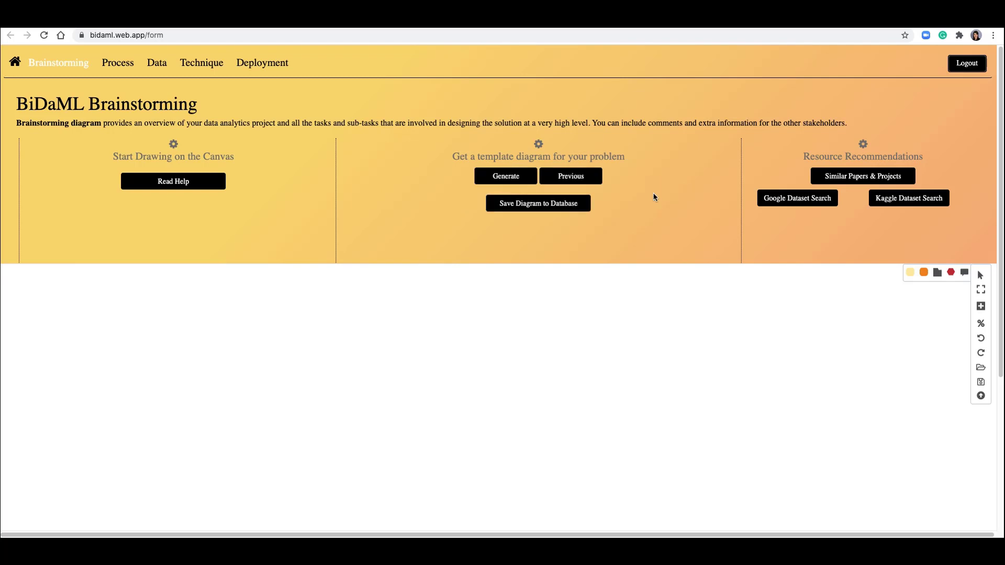
# - Generate the template diagram and arrange the Help home buyers and Real estate nodes near the project hexagon
pyautogui.click(506, 176)
pyautogui.moveTo(498, 471); pyautogui.dragTo(497, 314)
pyautogui.moveTo(499, 499); pyautogui.dragTo(618, 343)
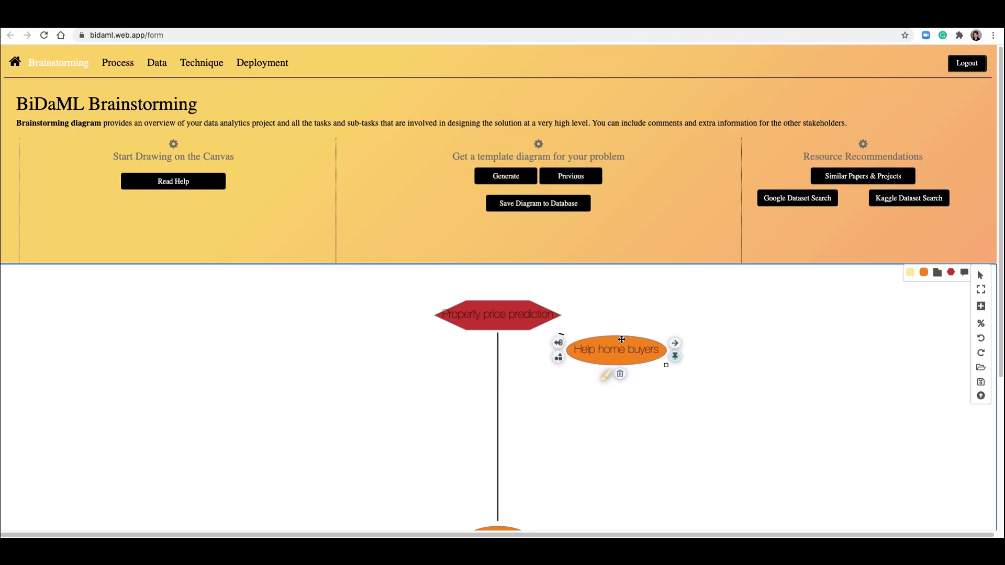
pyautogui.moveTo(501, 529); pyautogui.dragTo(539, 409)
pyautogui.moveTo(616, 347); pyautogui.dragTo(646, 348)
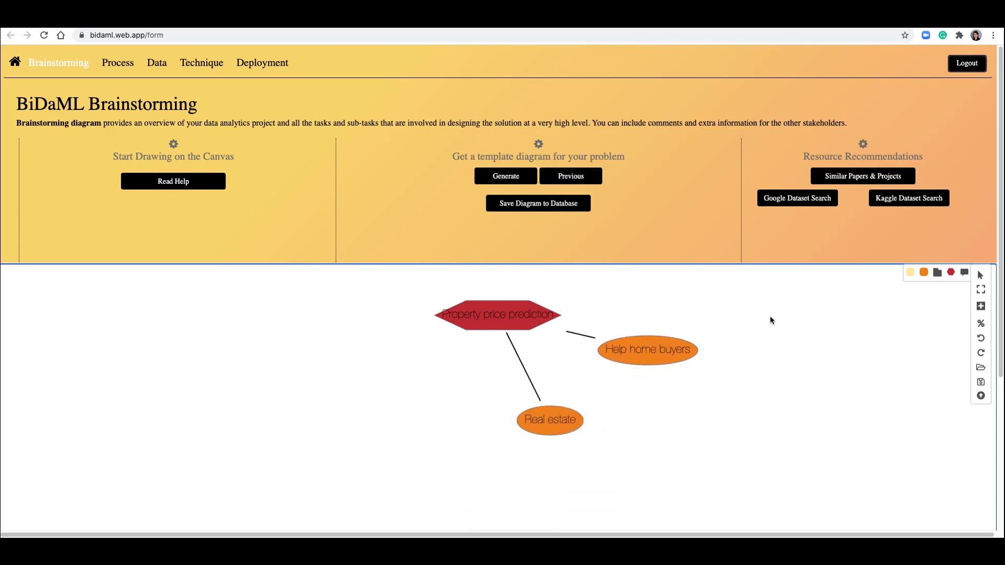
# - Add a task notation on the canvas and label it Collect real estate knowledge
pyautogui.click(913, 276)
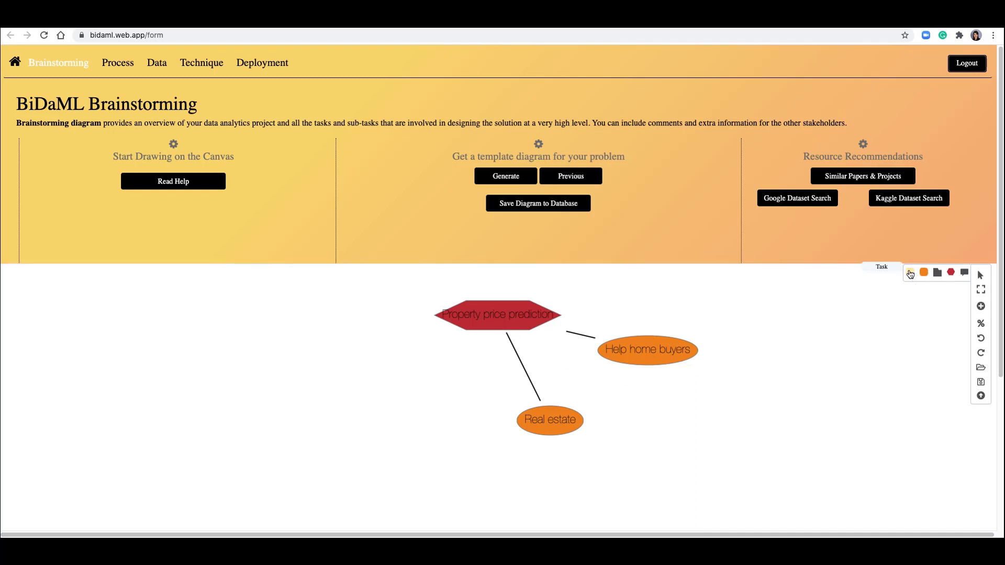
pyautogui.click(787, 332)
pyautogui.doubleClick(787, 331)
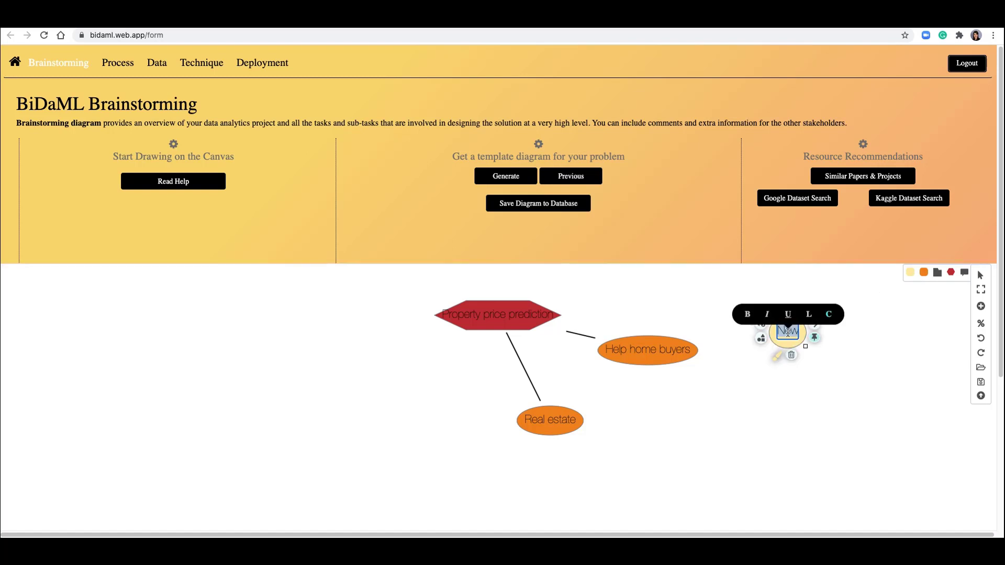
pyautogui.write('Collect')
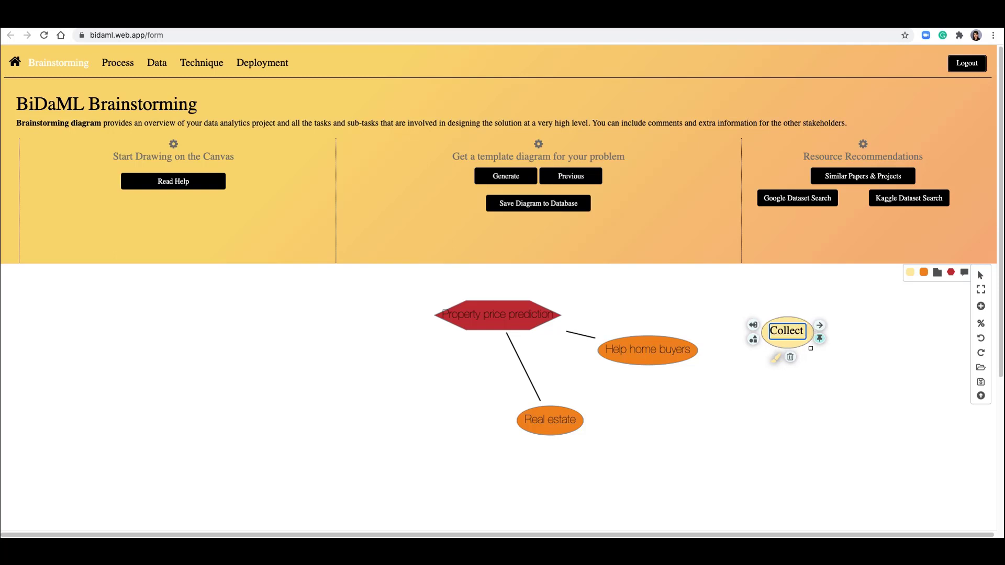
pyautogui.write(' real estate knowledge')
pyautogui.click(790, 392)
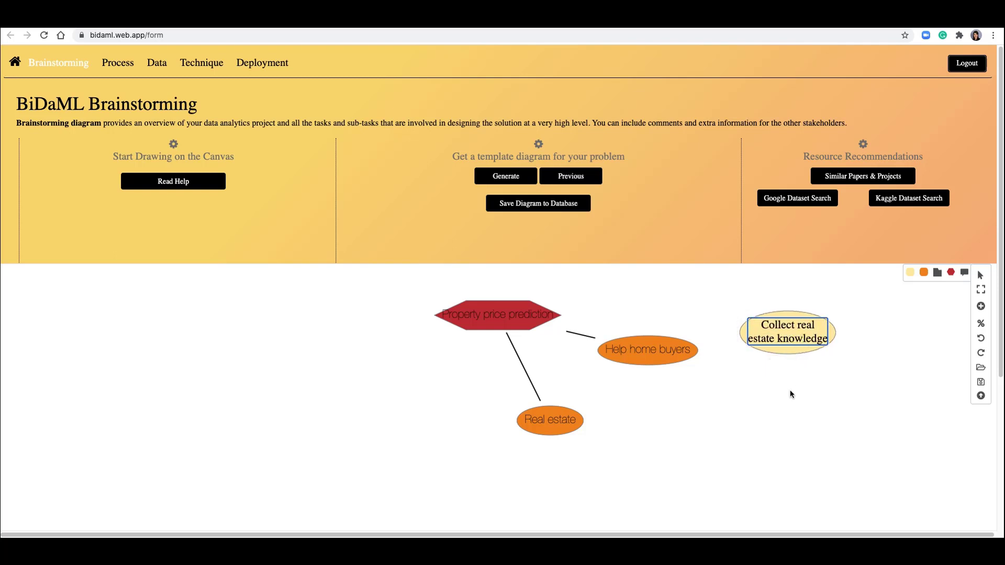
# - Connect the Help home buyers node to the Collect real estate knowledge task
pyautogui.scroll(-5, 785, 402)
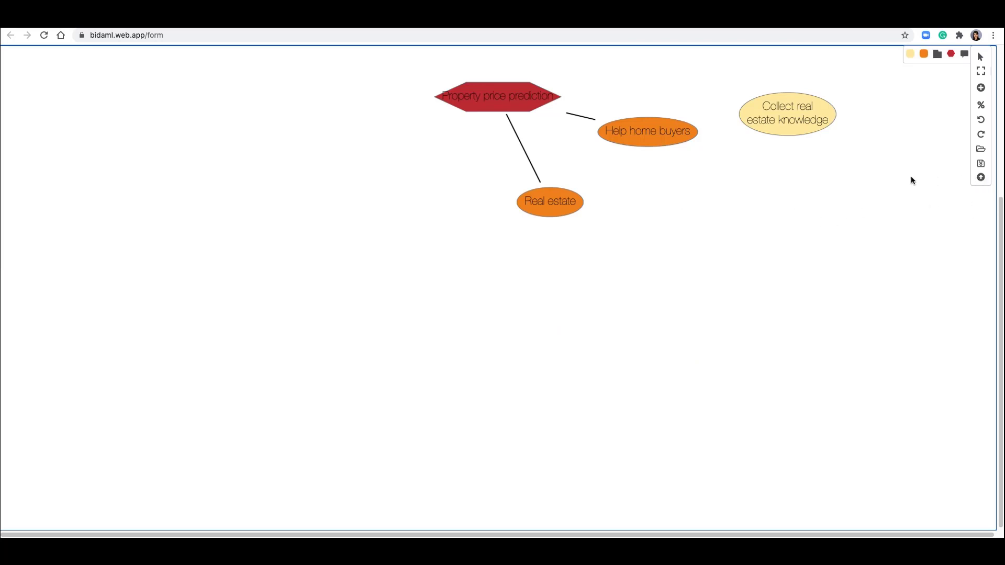
pyautogui.click(981, 177)
pyautogui.scroll(5, 981, 177)
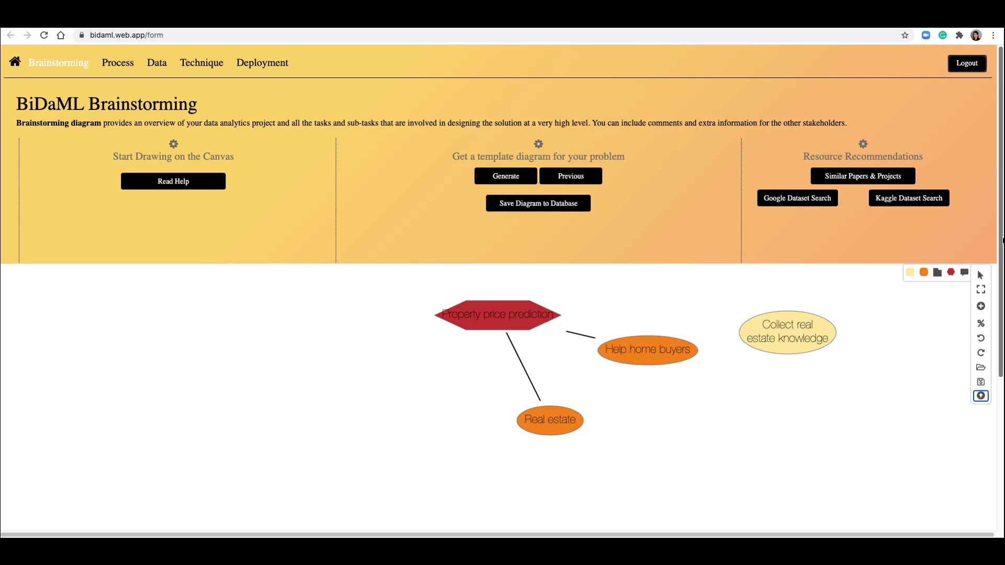
pyautogui.moveTo(1001, 240)
pyautogui.mouseDown()
pyautogui.moveTo(997, 386)
pyautogui.moveTo(1001, 254)
pyautogui.mouseUp()
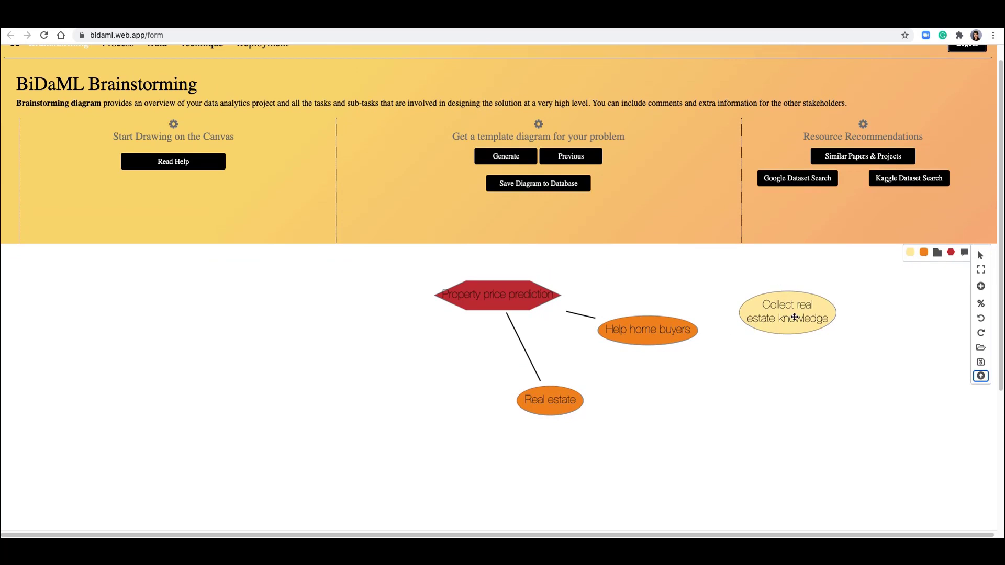
pyautogui.click(646, 333)
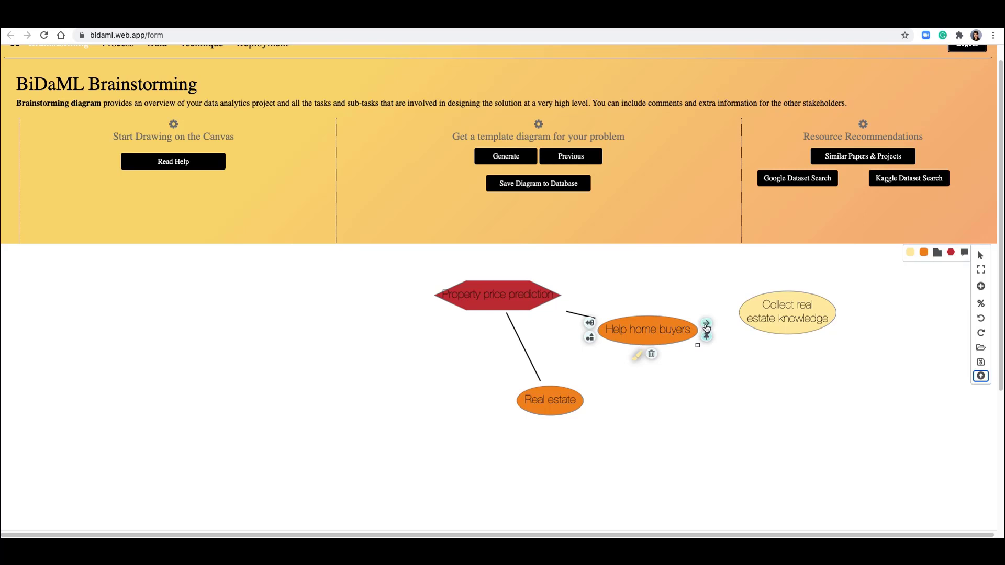
pyautogui.moveTo(706, 327); pyautogui.dragTo(796, 316)
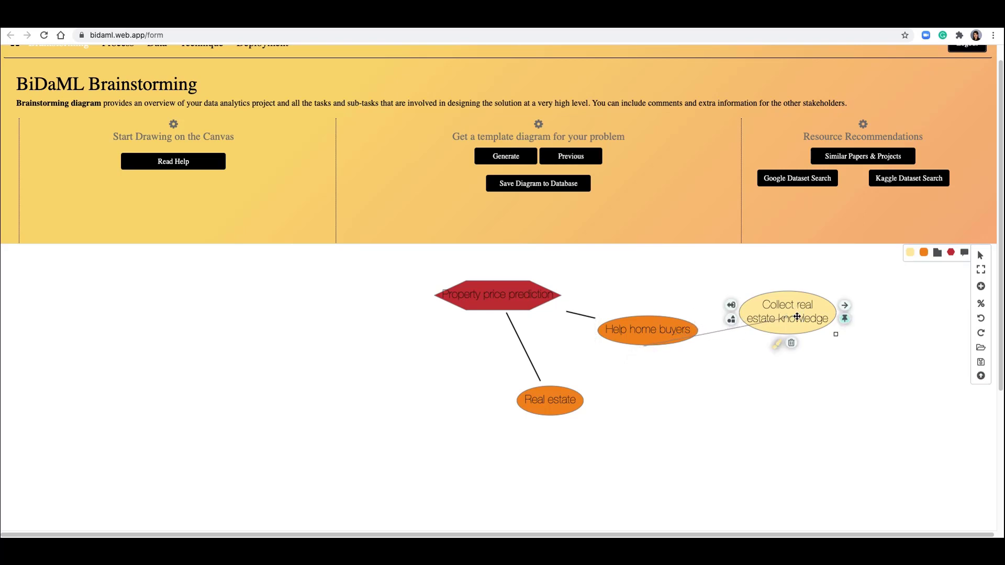
# - Add a comment notation labelled Home buyers and move it below the Collect real estate knowledge task
pyautogui.scroll(-4, 796, 316)
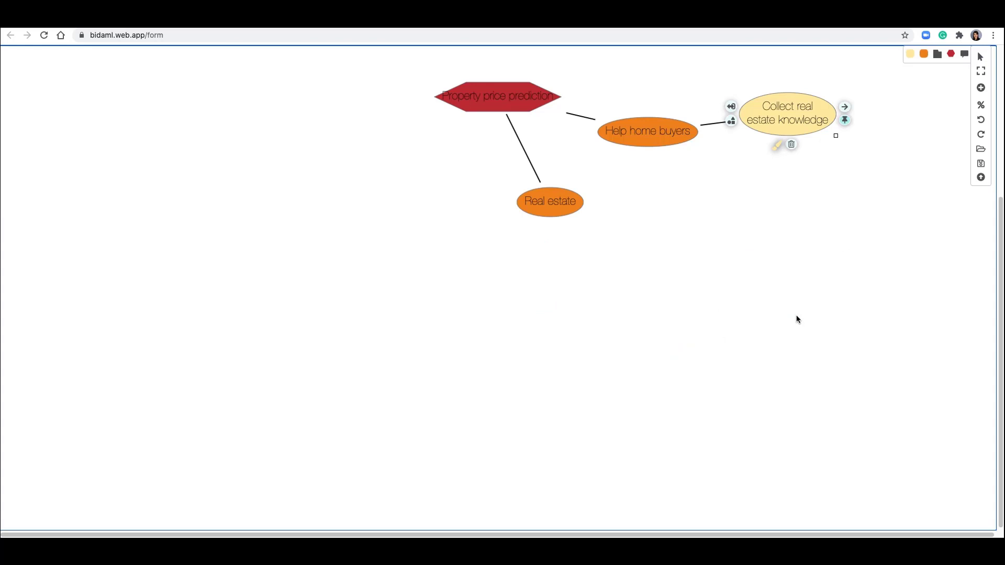
pyautogui.click(962, 54)
pyautogui.click(890, 99)
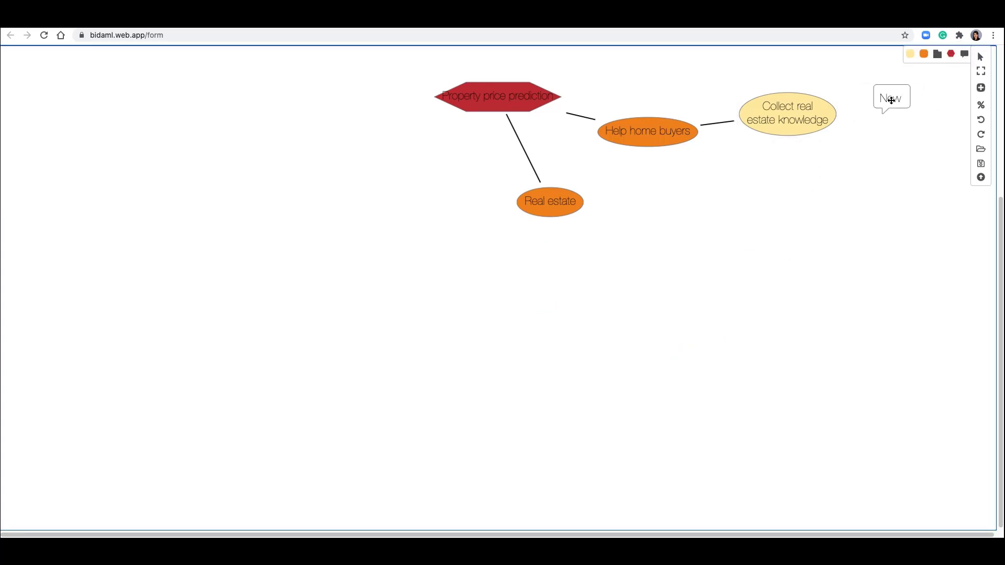
pyautogui.click(891, 100)
pyautogui.doubleClick(891, 100)
pyautogui.write('Home buyers')
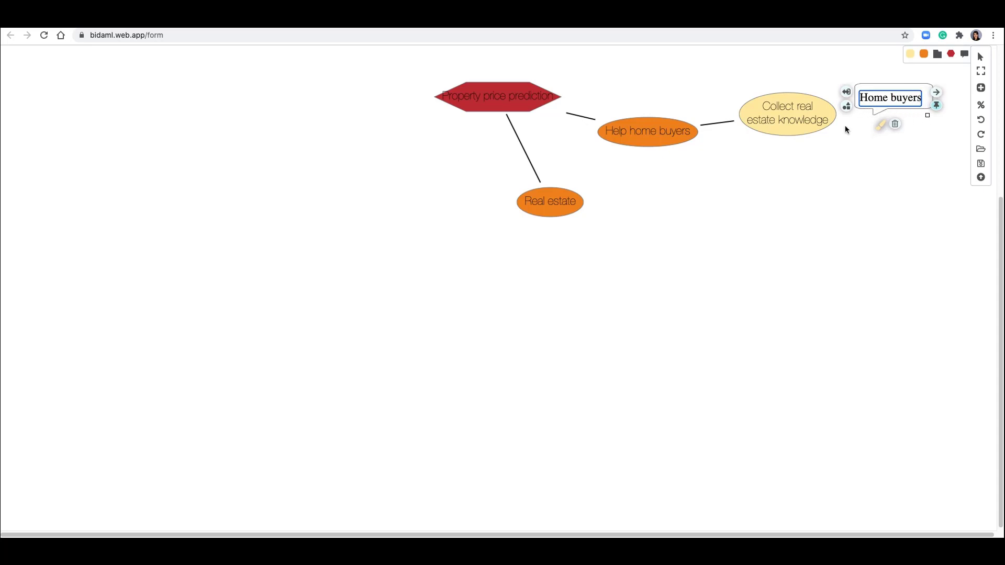
pyautogui.click(844, 124)
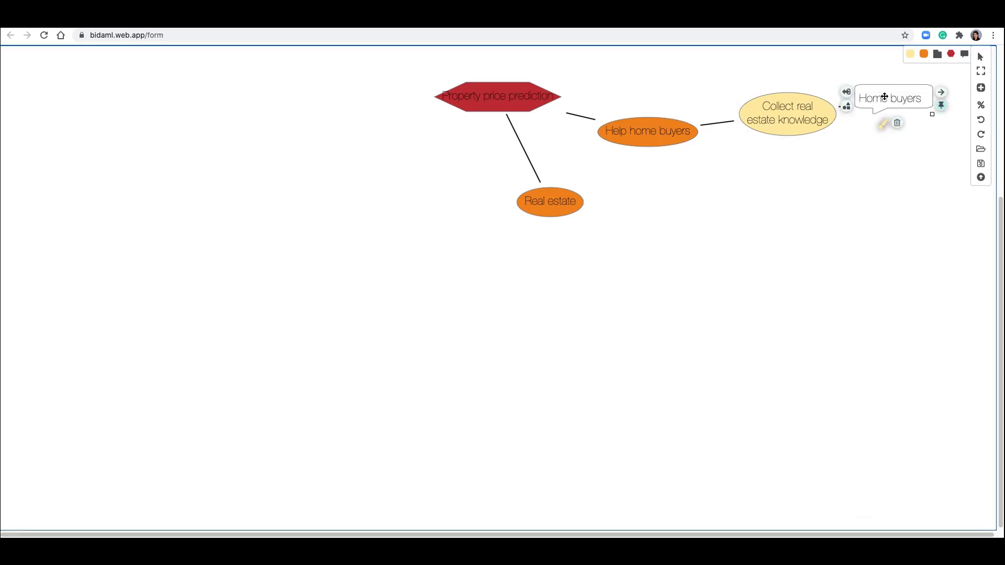
pyautogui.moveTo(882, 100); pyautogui.dragTo(886, 190)
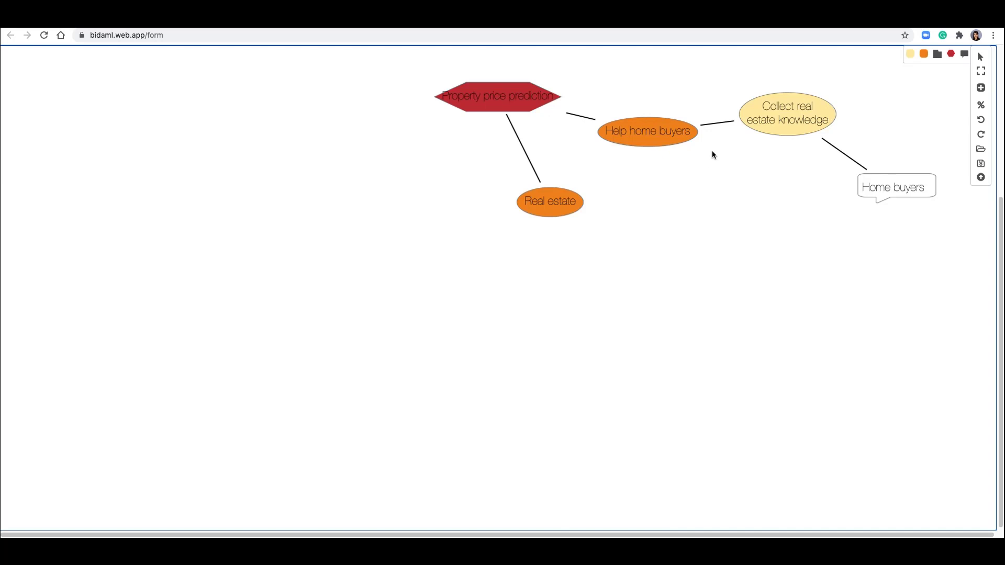
# - Group the four notations around Help home buyers as BusinessOps and move the project hexagon left of the group
pyautogui.click(563, 202)
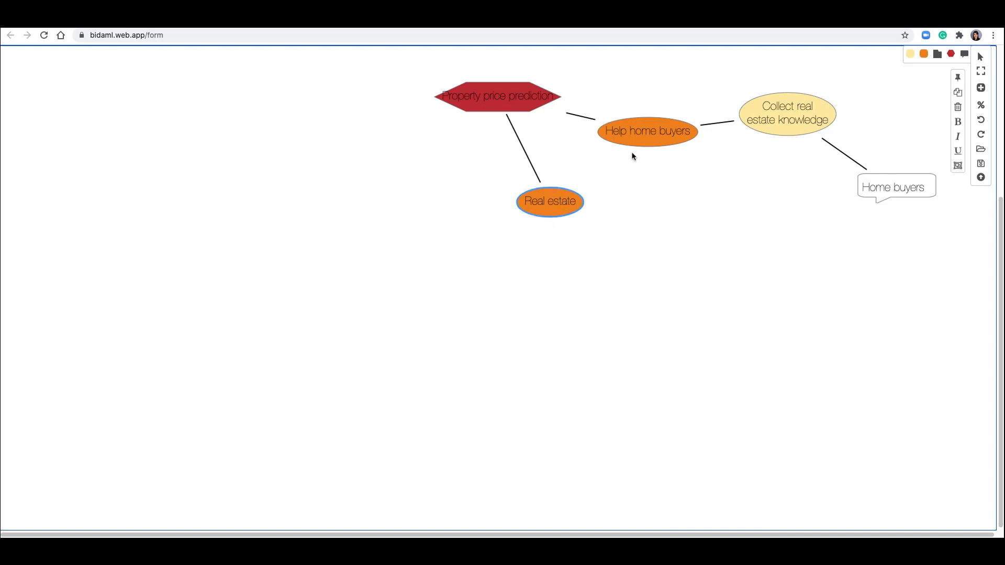
pyautogui.keyDown('shift'); pyautogui.click(647, 138); pyautogui.keyUp('shift')
pyautogui.keyDown('shift'); pyautogui.click(796, 108); pyautogui.keyUp('shift')
pyautogui.keyDown('shift'); pyautogui.click(896, 187); pyautogui.keyUp('shift')
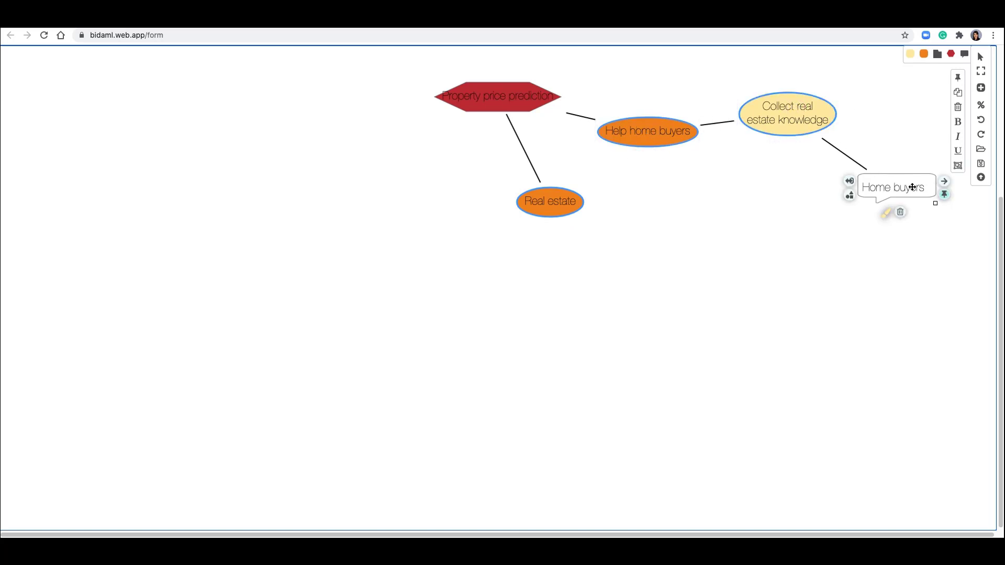
pyautogui.click(958, 168)
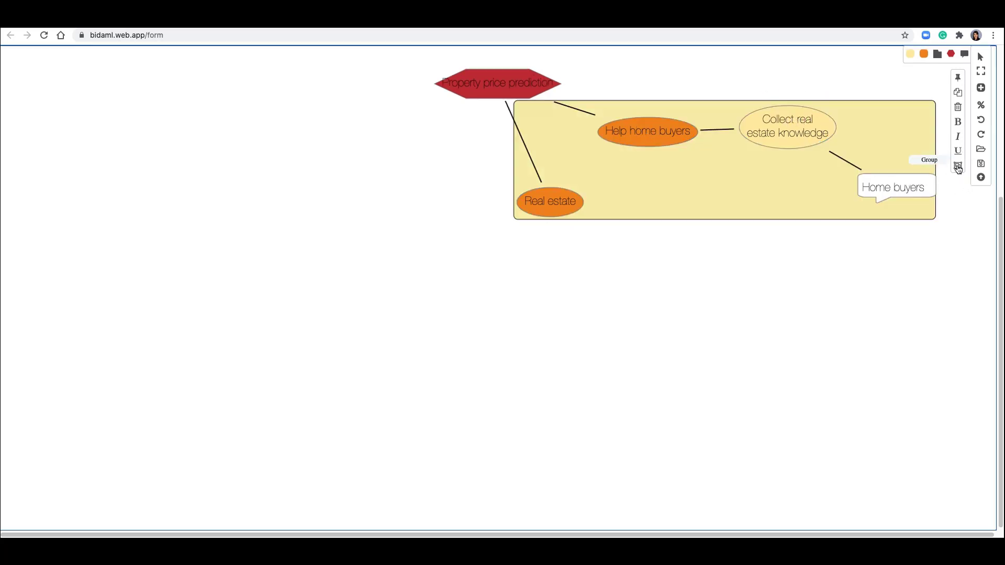
pyautogui.doubleClick(754, 156)
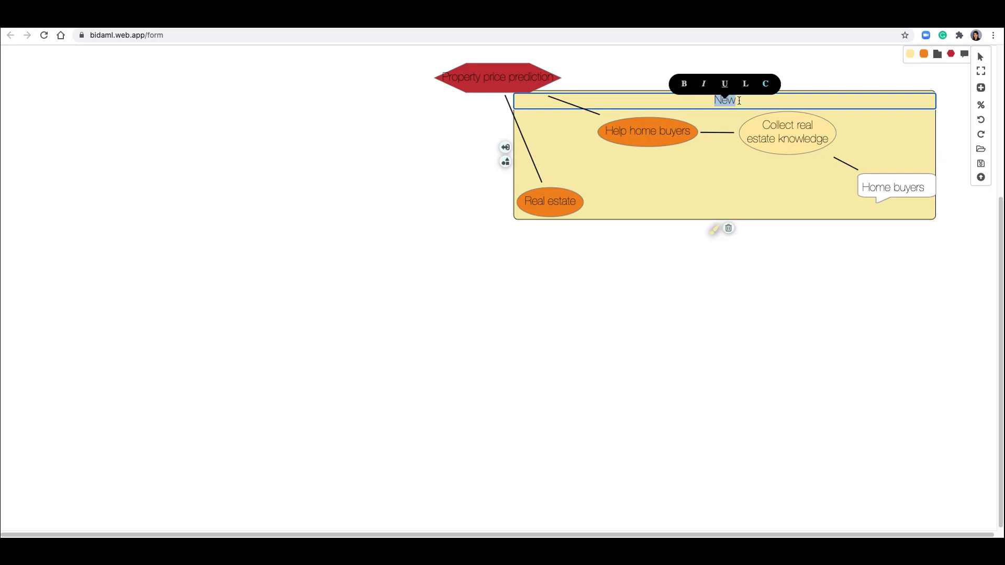
pyautogui.write('BusinessOps')
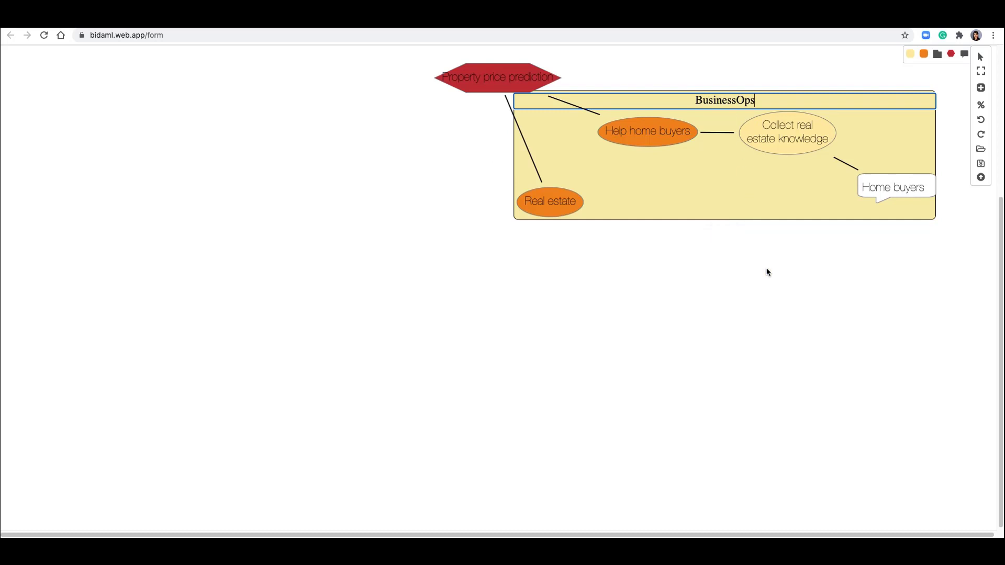
pyautogui.click(808, 295)
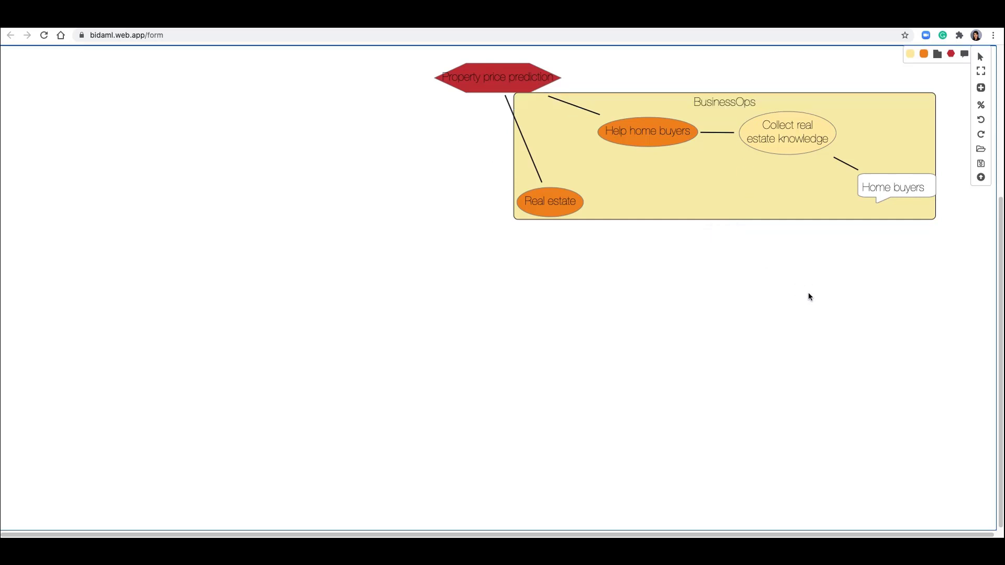
pyautogui.moveTo(486, 79); pyautogui.dragTo(385, 175)
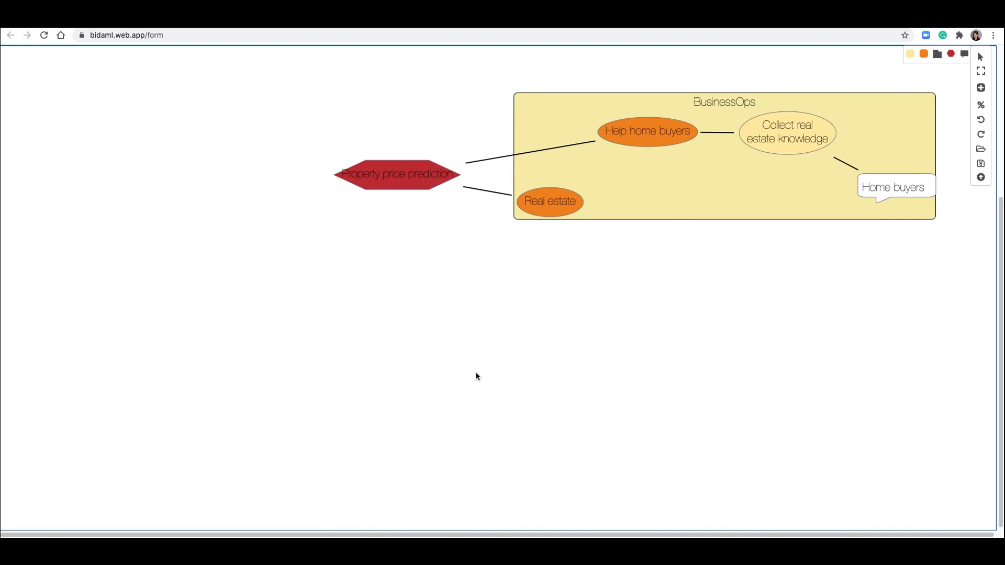
# - Open the saved diagram file brainstorming home.svg onto the canvas
pyautogui.click(982, 150)
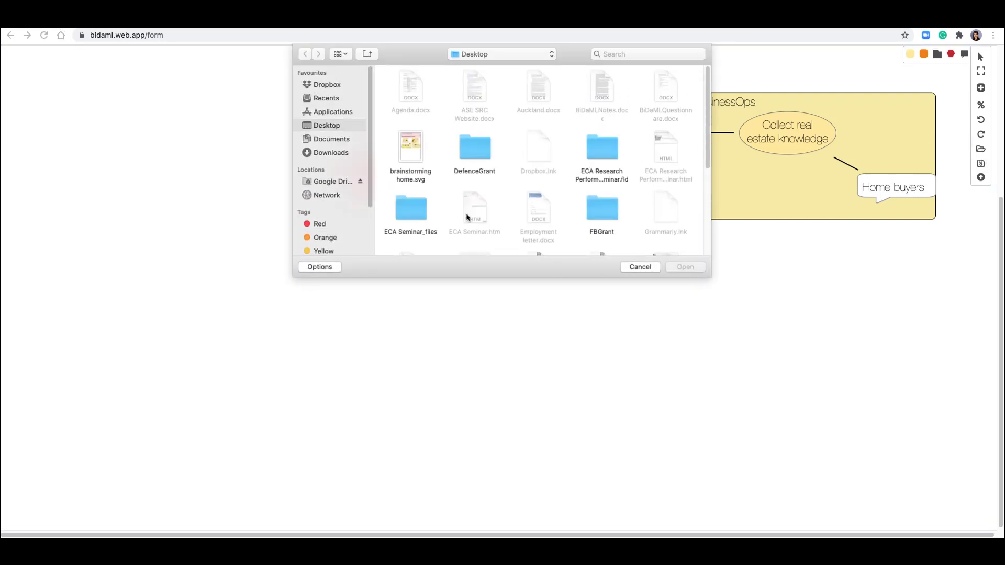
pyautogui.doubleClick(411, 150)
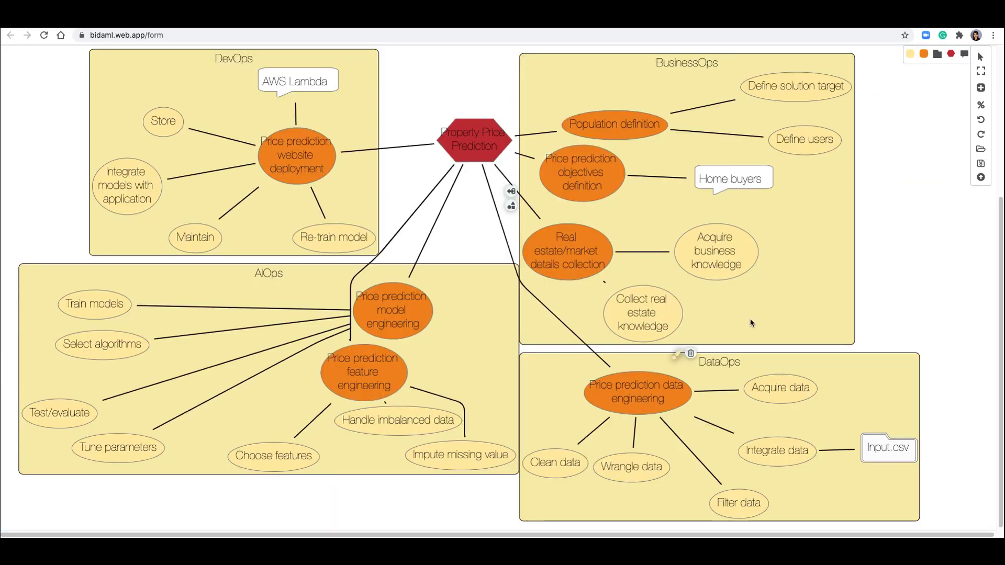
# - Rearrange the model and feature engineering nodes in AIOps and the real estate node in BusinessOps to tidy links
pyautogui.click(798, 297)
pyautogui.click(806, 296)
pyautogui.click(768, 298)
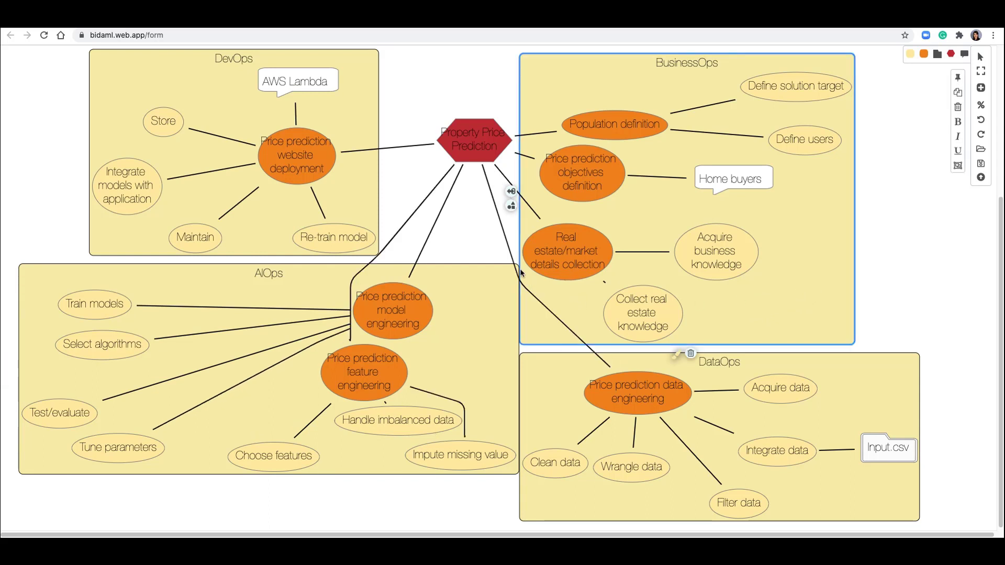
pyautogui.moveTo(380, 313); pyautogui.dragTo(241, 293)
pyautogui.moveTo(361, 372); pyautogui.dragTo(392, 320)
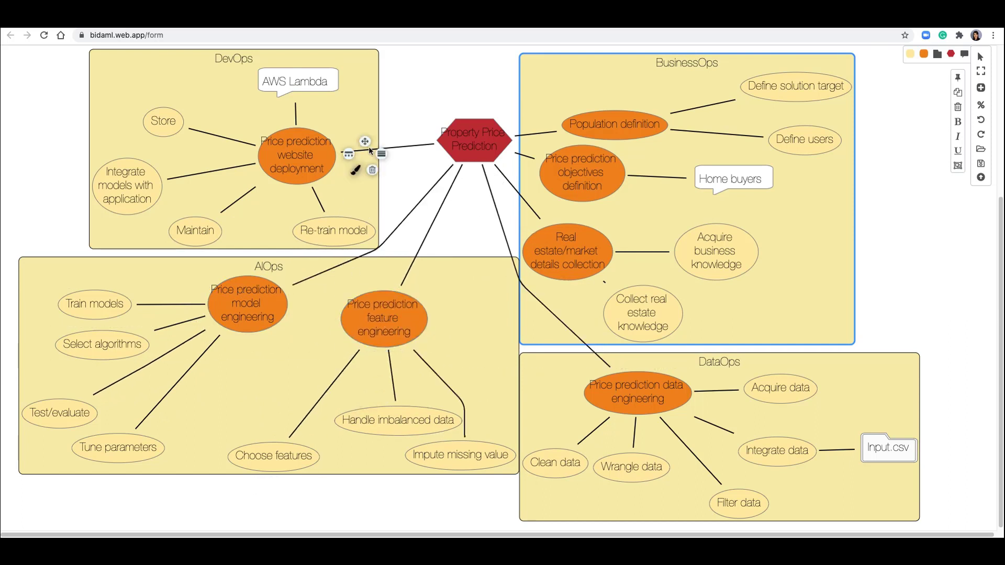
pyautogui.moveTo(604, 246)
pyautogui.mouseDown()
pyautogui.moveTo(649, 248)
pyautogui.moveTo(583, 246)
pyautogui.moveTo(520, 226)
pyautogui.moveTo(654, 243)
pyautogui.moveTo(576, 249)
pyautogui.moveTo(593, 250)
pyautogui.mouseUp()
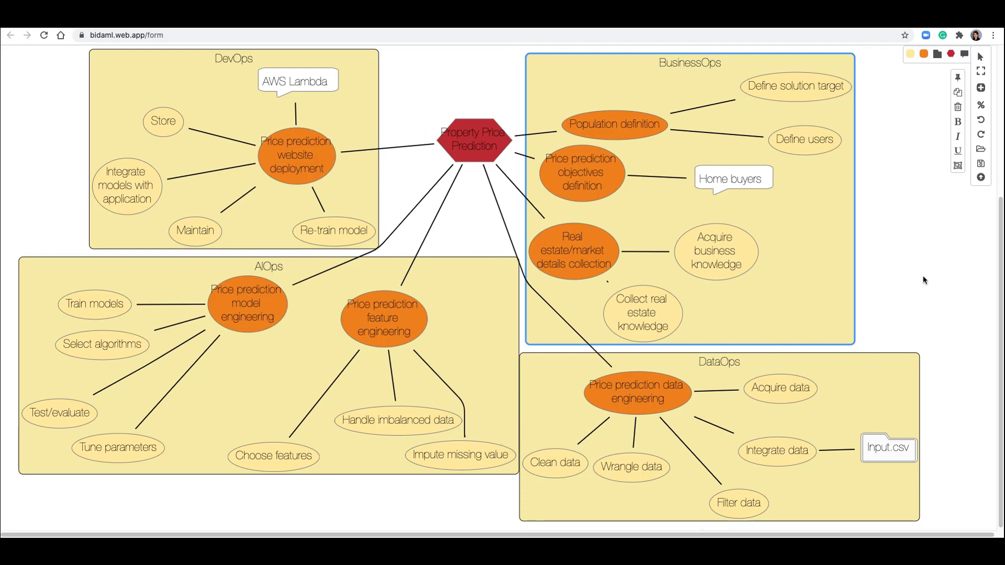
# - Open the Technique diagram page and answer No to having a dataset in the recommendation questionnaire
pyautogui.moveTo(1000, 266); pyautogui.dragTo(1000, 106)
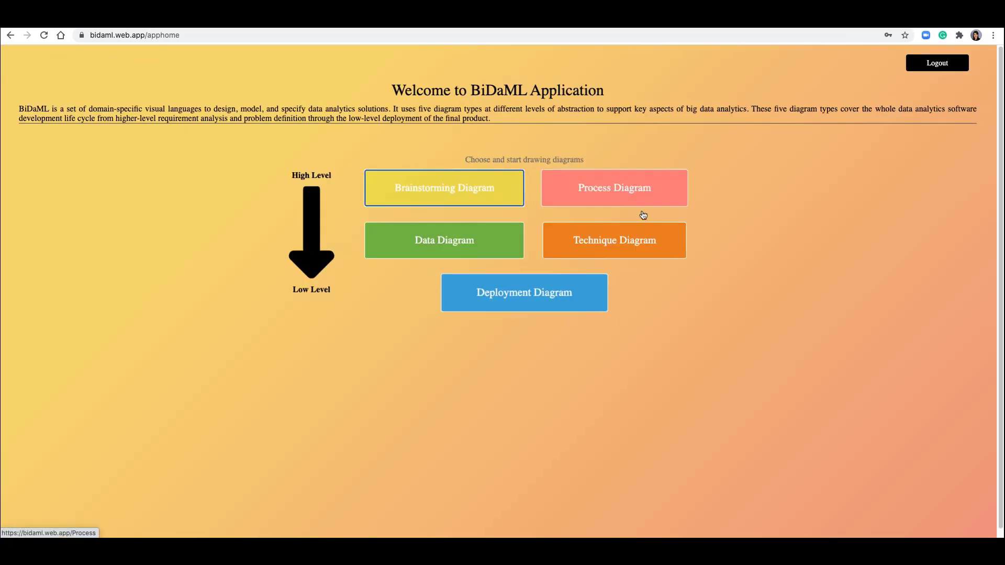
pyautogui.click(615, 241)
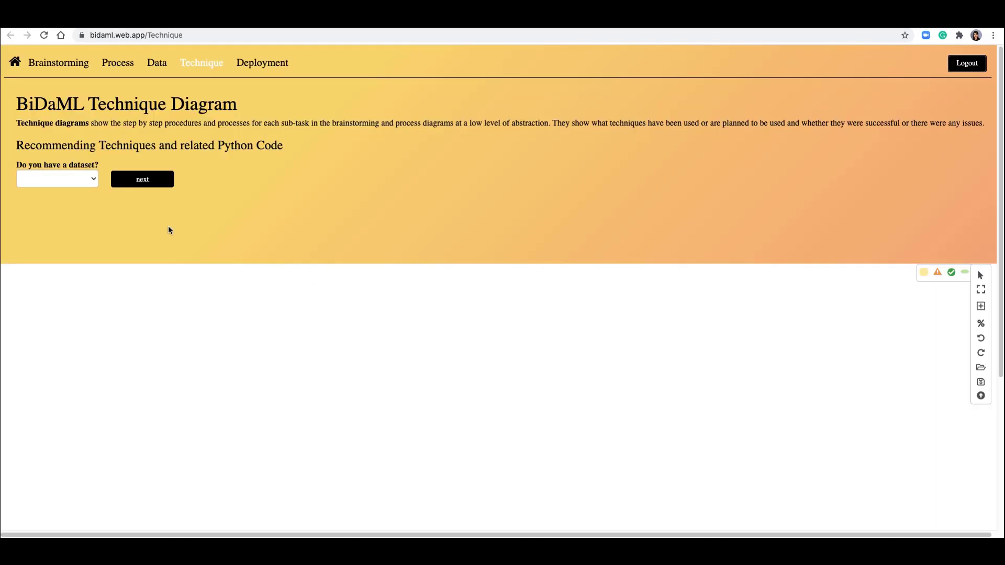
pyautogui.click(67, 178)
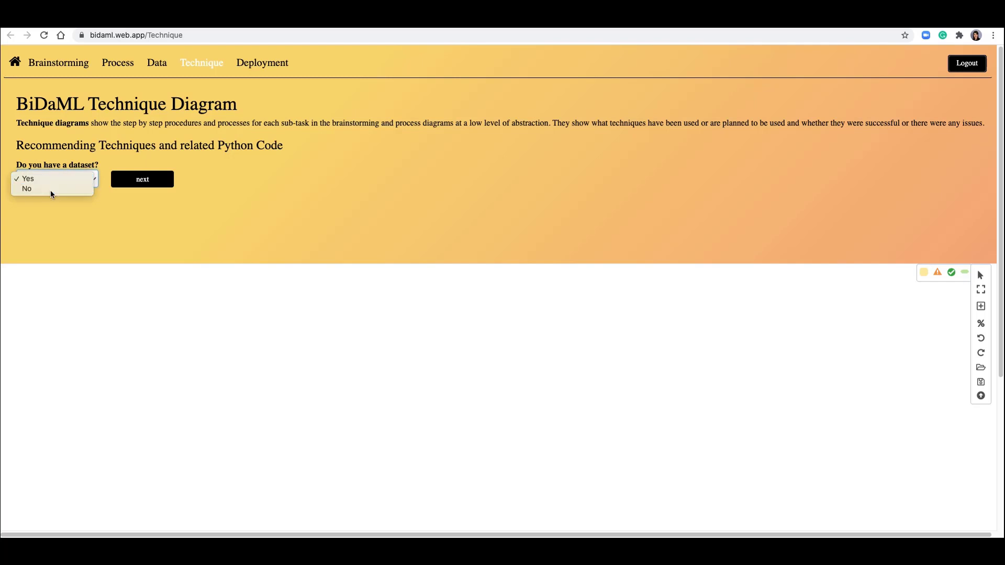
pyautogui.click(50, 189)
pyautogui.click(116, 180)
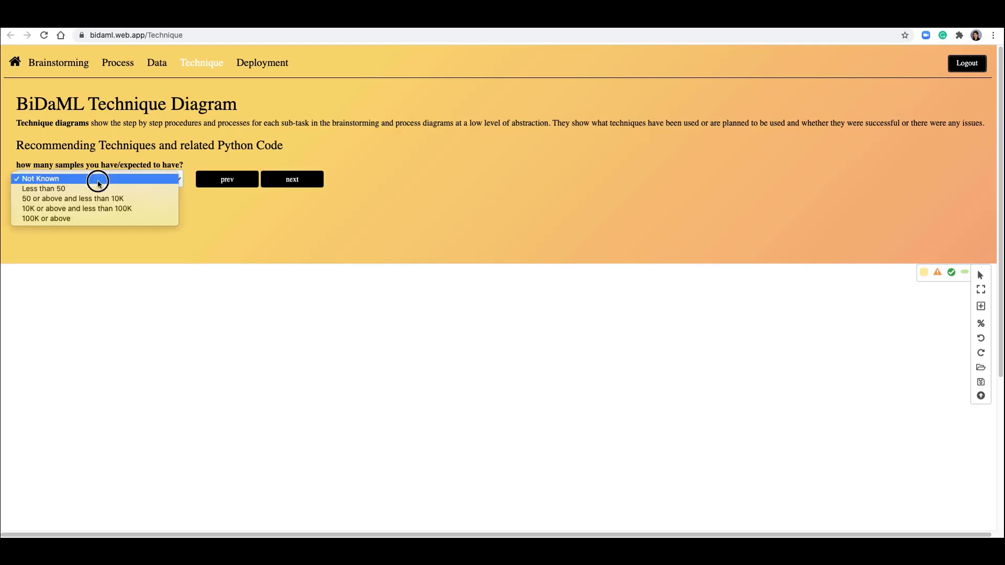
# - Answer Not Known for the expected number of samples and No for knowing where to collect or purchase data
pyautogui.click(64, 181)
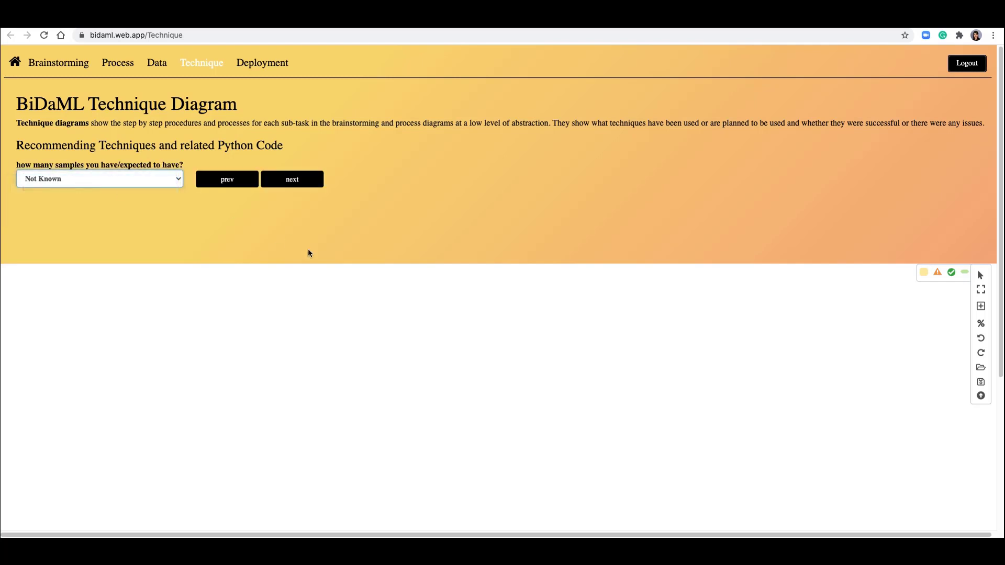
pyautogui.click(291, 179)
pyautogui.click(121, 178)
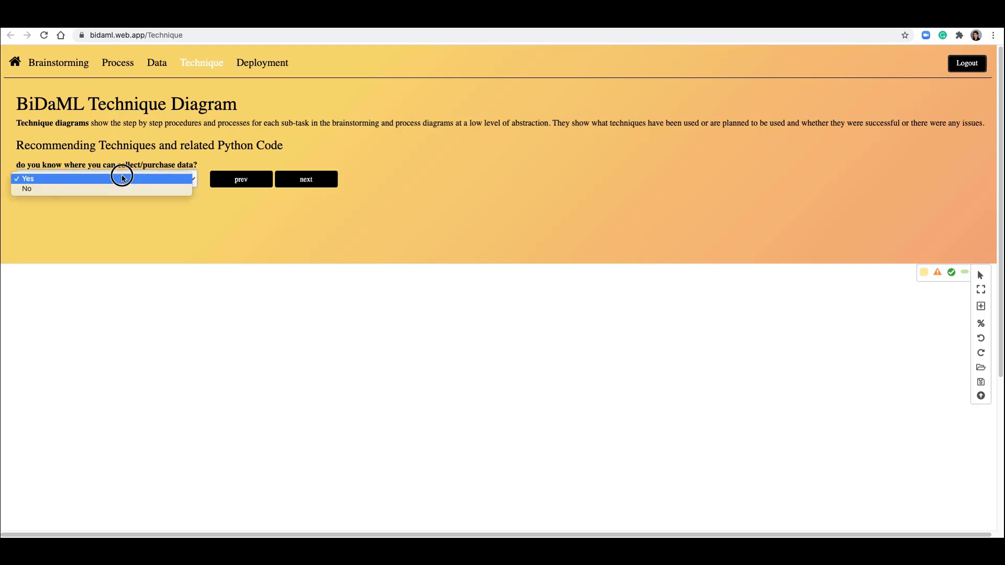
pyautogui.click(56, 189)
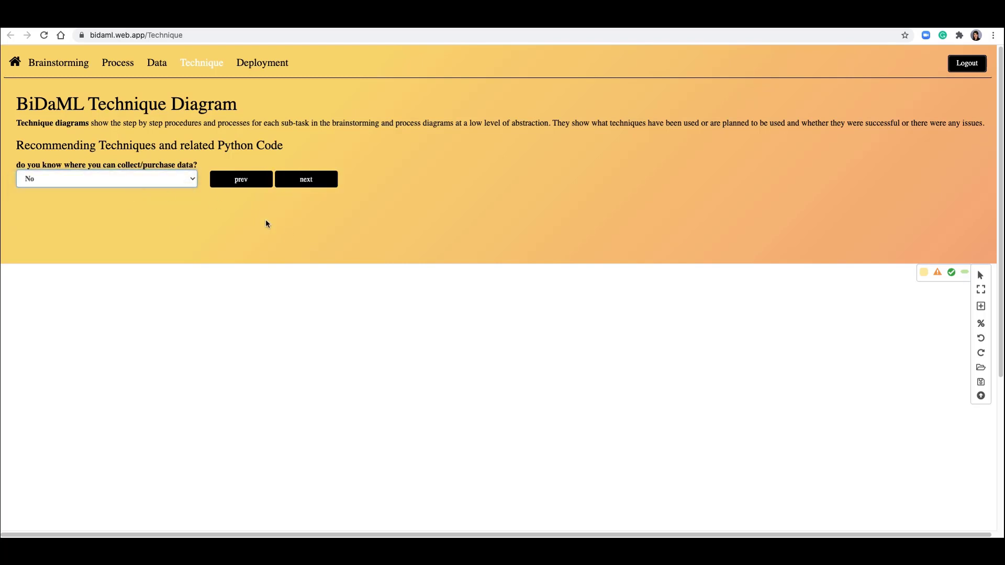
pyautogui.click(314, 181)
# - Choose Predict a category as the prediction aim and answer No to knowing the number of categories
pyautogui.click(156, 177)
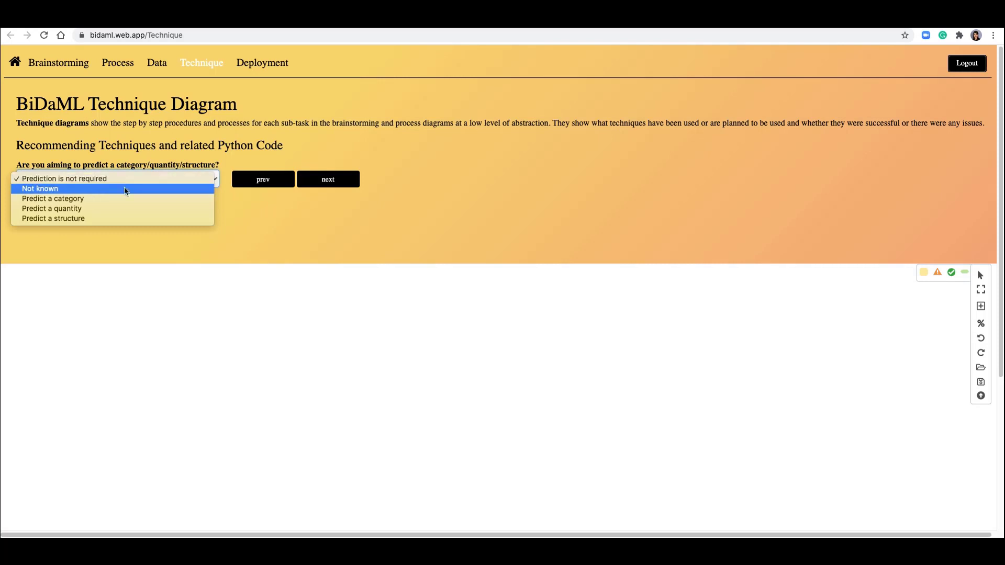
pyautogui.click(80, 198)
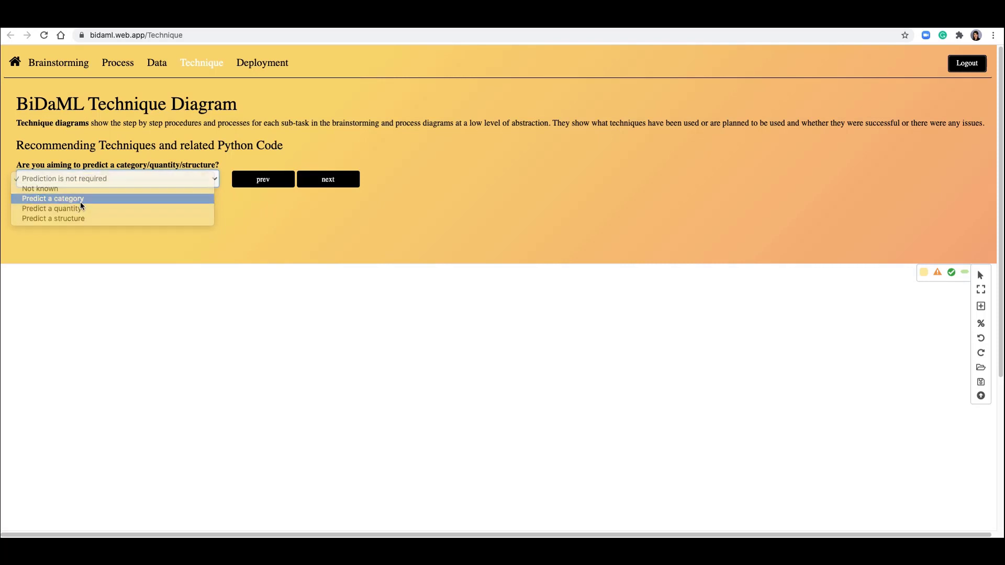
pyautogui.click(340, 179)
pyautogui.click(143, 179)
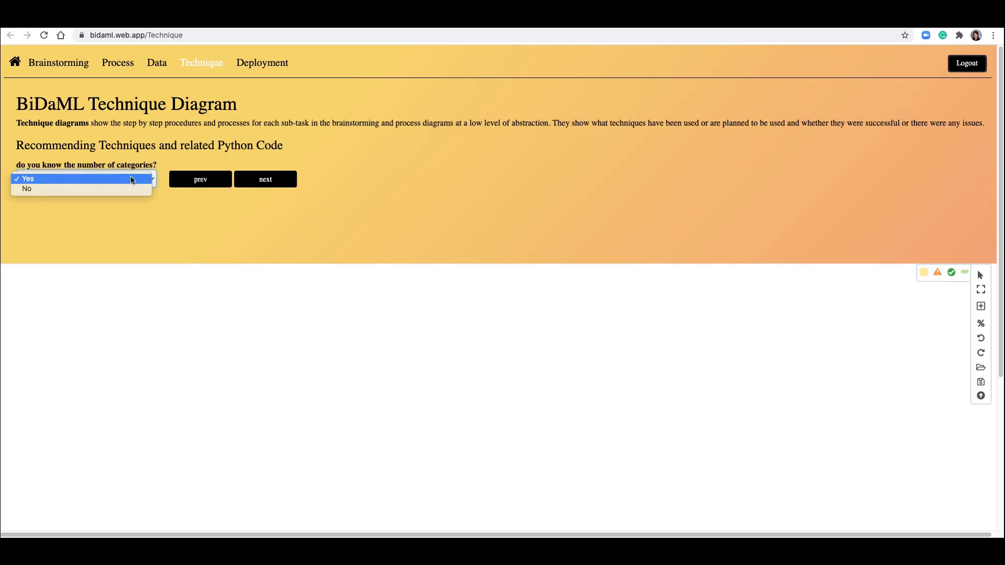
pyautogui.click(46, 188)
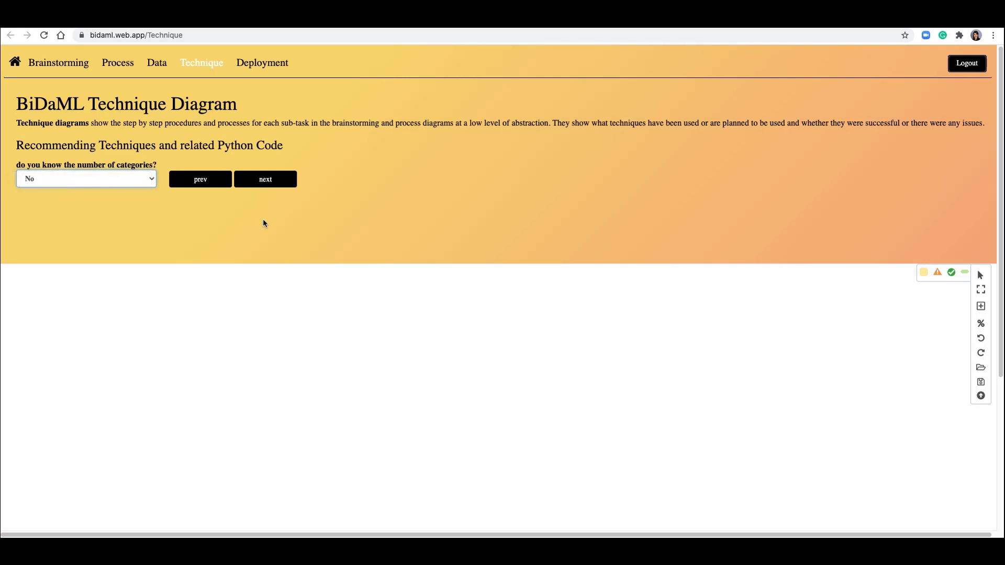
pyautogui.click(267, 179)
# - Answer No to having labelled data and open the technique recommendations
pyautogui.click(89, 178)
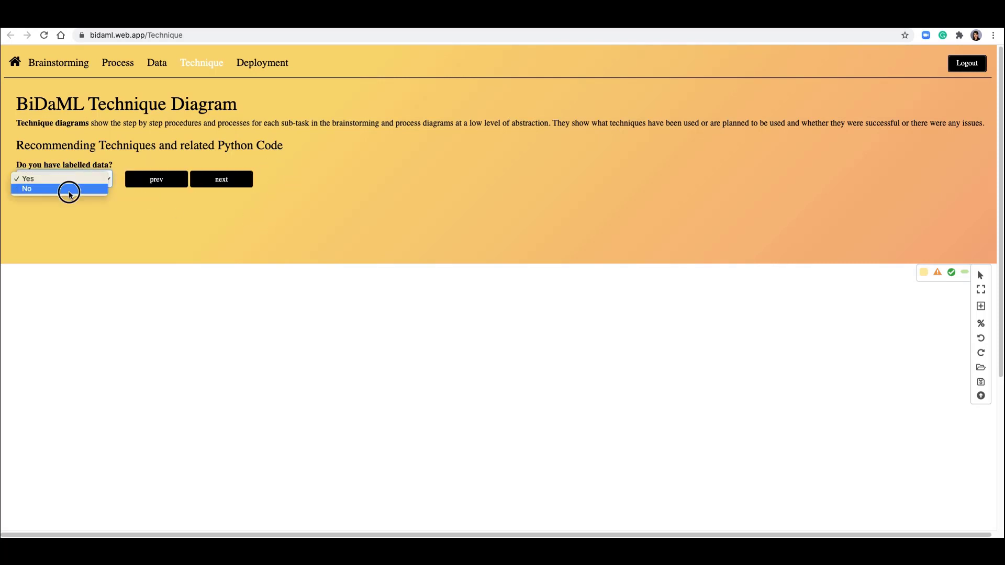
pyautogui.click(69, 189)
pyautogui.click(222, 179)
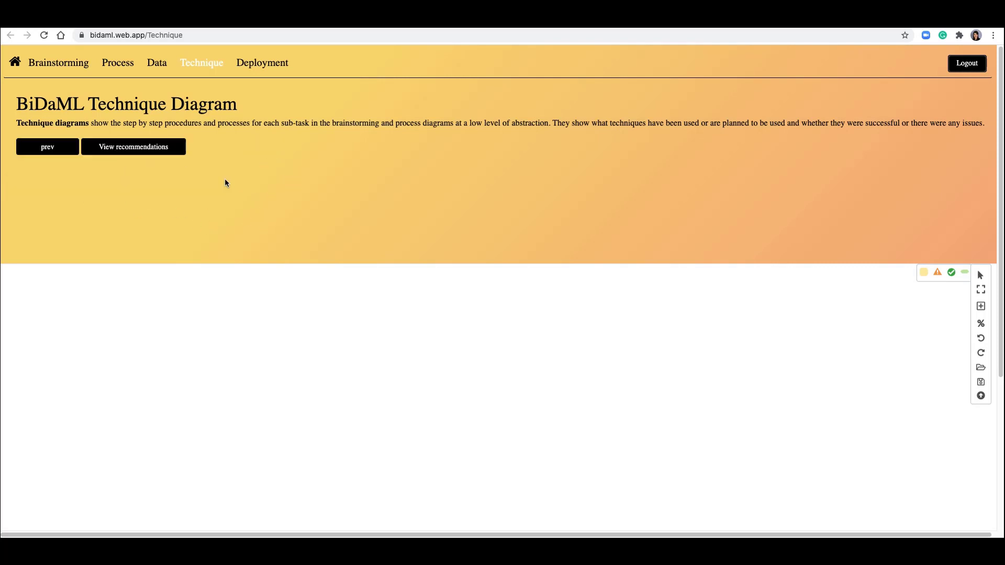
pyautogui.click(121, 142)
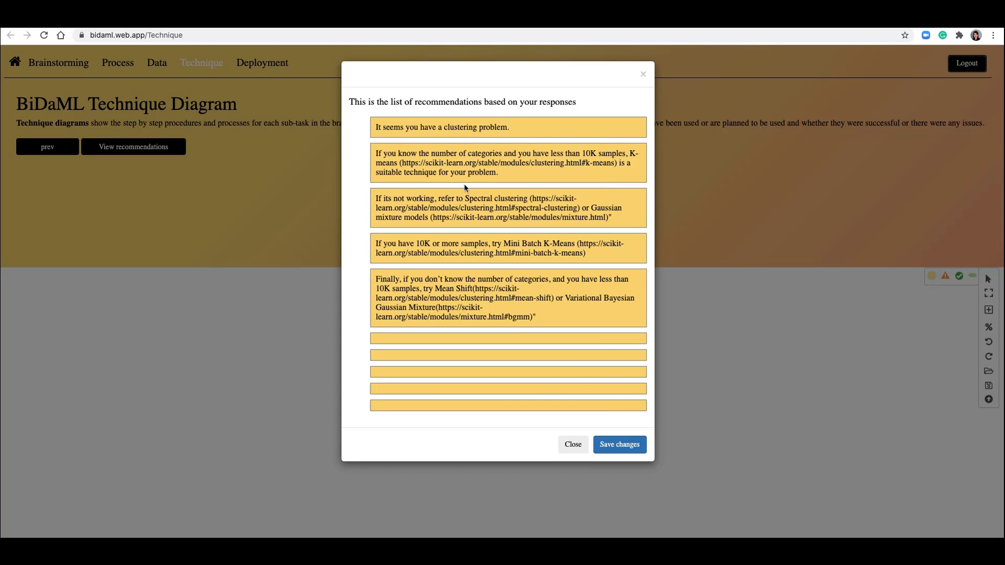
# - Read the recommended clustering techniques, highlighting the K-means link, and close the recommendations dialog
pyautogui.moveTo(403, 160); pyautogui.dragTo(615, 164)
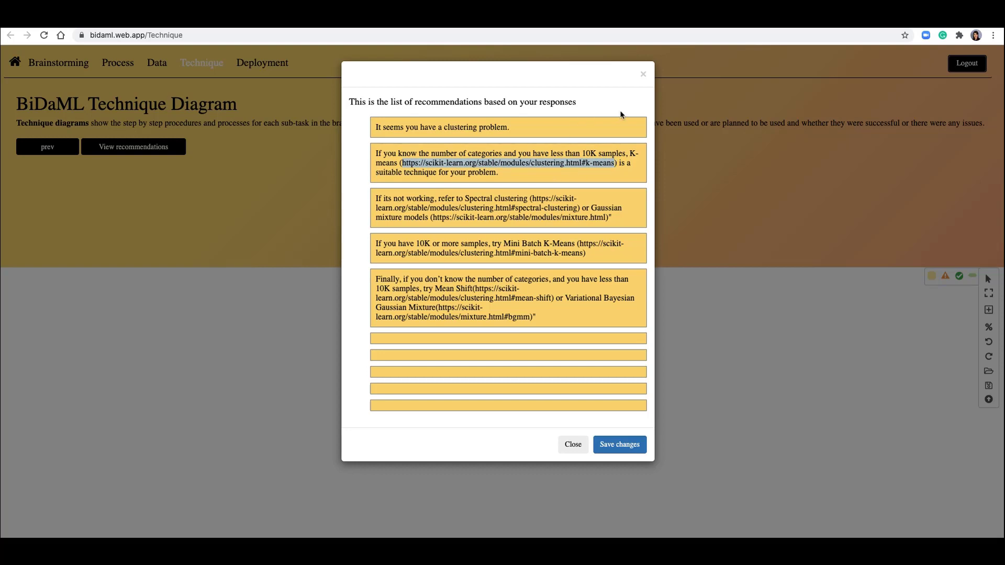
pyautogui.click(643, 74)
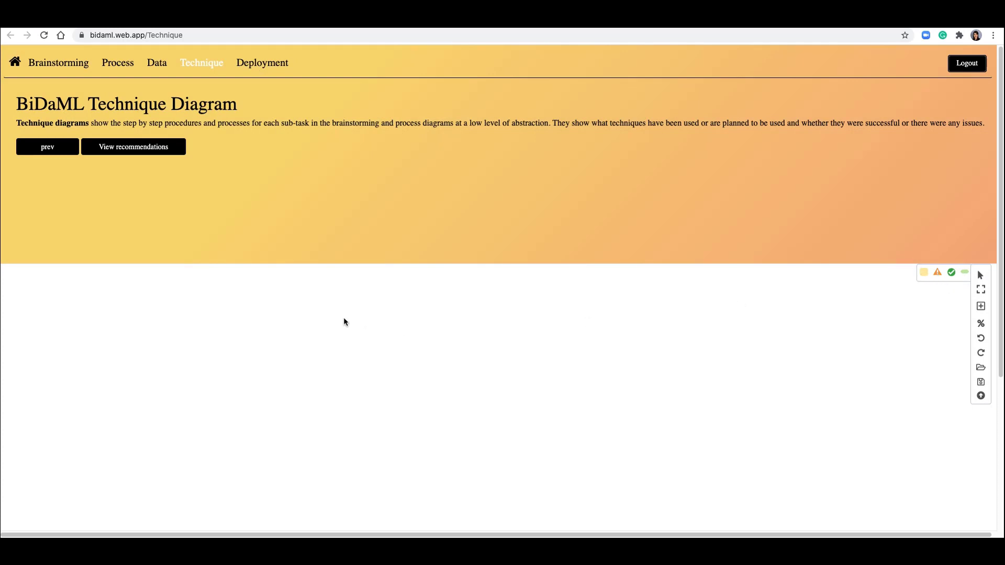
# - Add a sub-task ellipse and a technique hexagon labelled Kmeans to the technique canvas
pyautogui.doubleClick(163, 338)
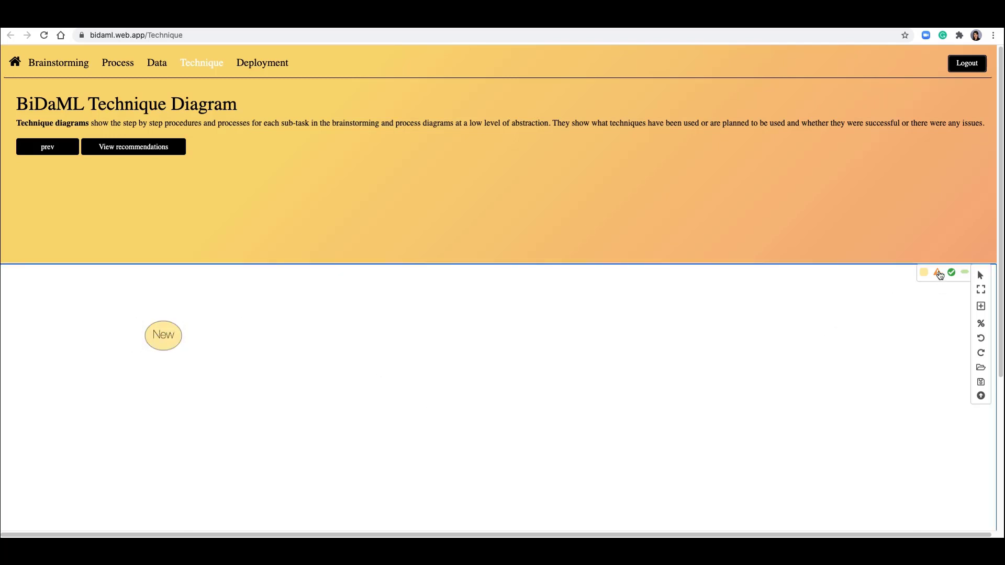
pyautogui.click(315, 318)
pyautogui.click(315, 317)
pyautogui.doubleClick(316, 315)
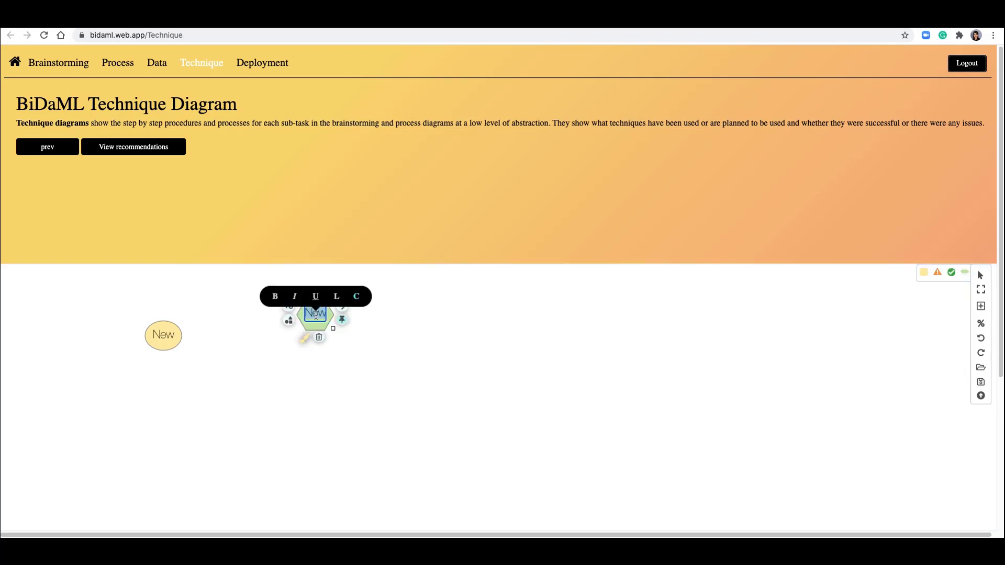
pyautogui.write('Kmeans')
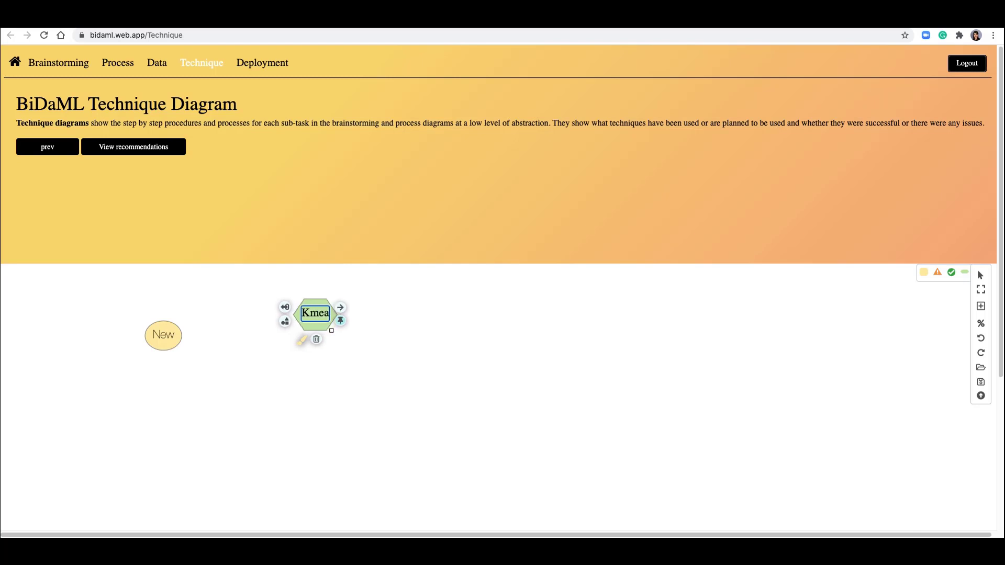
pyautogui.click(363, 346)
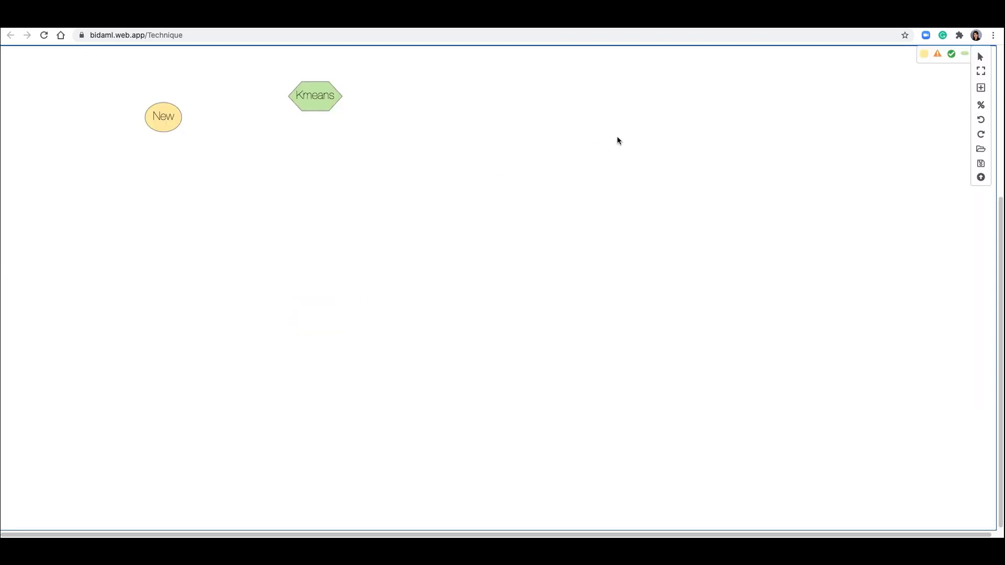
# - Link the ellipse to Kmeans, then add a success notation linked from Kmeans
pyautogui.moveTo(167, 118)
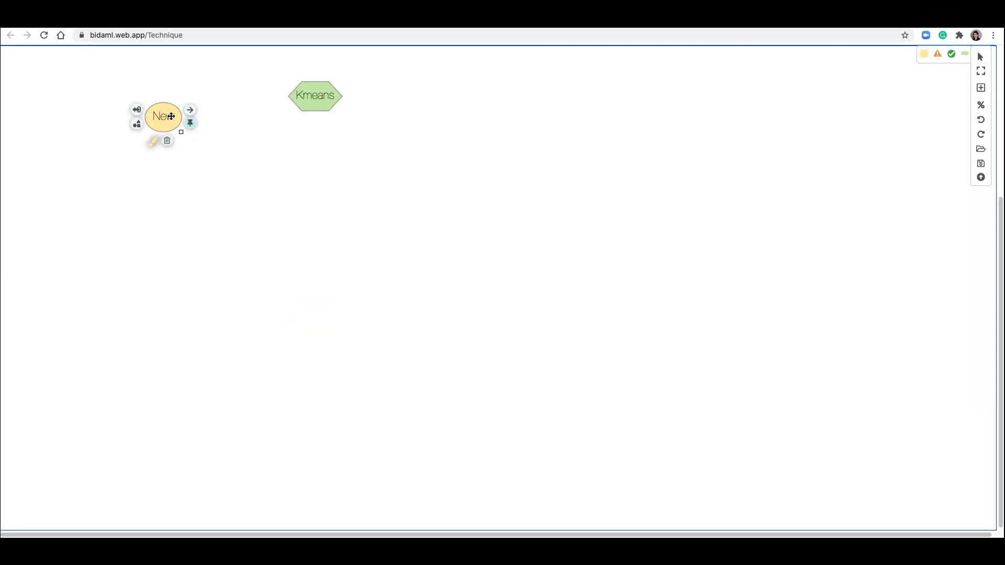
pyautogui.moveTo(188, 107); pyautogui.dragTo(293, 97)
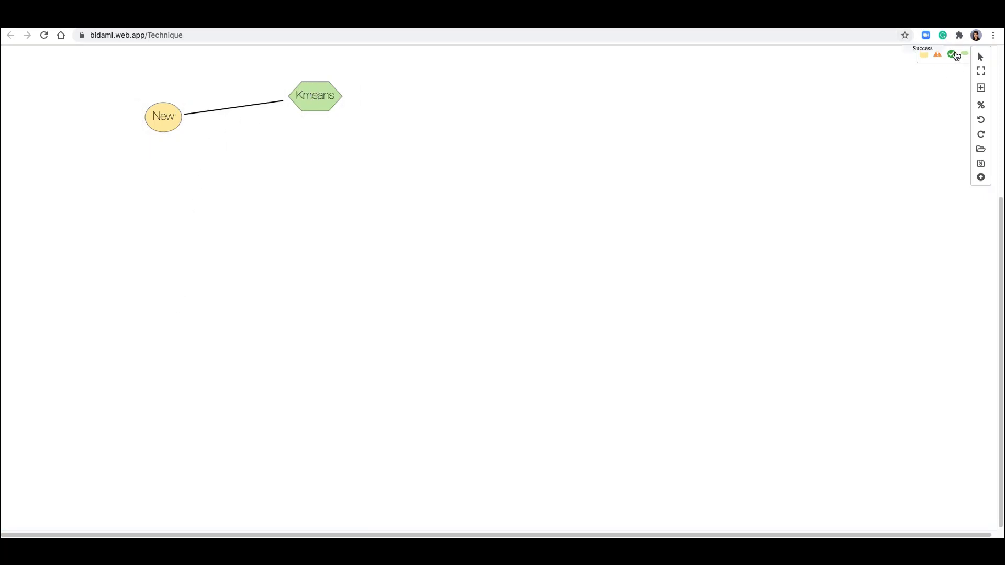
pyautogui.moveTo(955, 56); pyautogui.dragTo(465, 89)
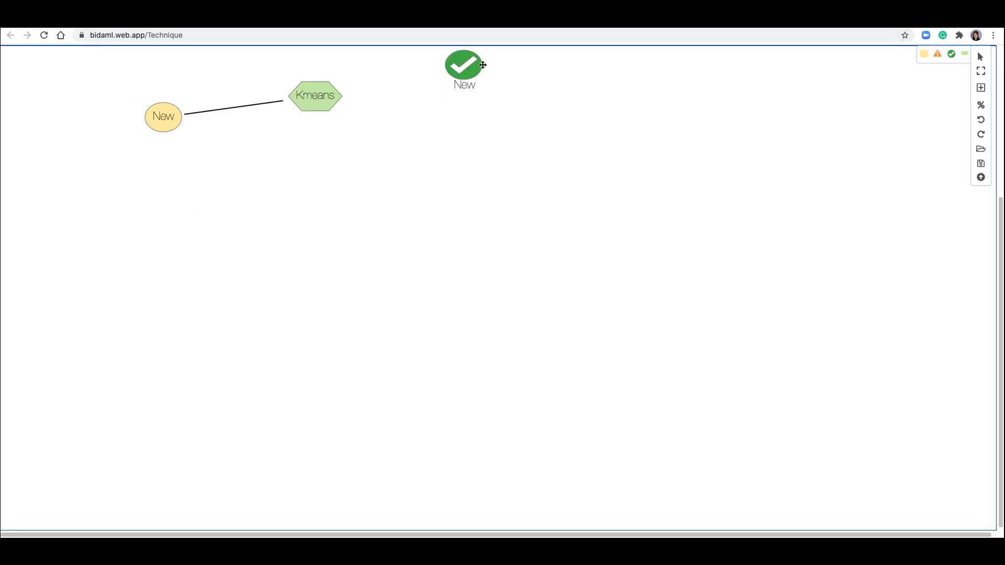
pyautogui.moveTo(322, 92)
pyautogui.moveTo(350, 91); pyautogui.dragTo(465, 68)
# - Add a warning notation below the success notation and link Kmeans to it
pyautogui.click(939, 55)
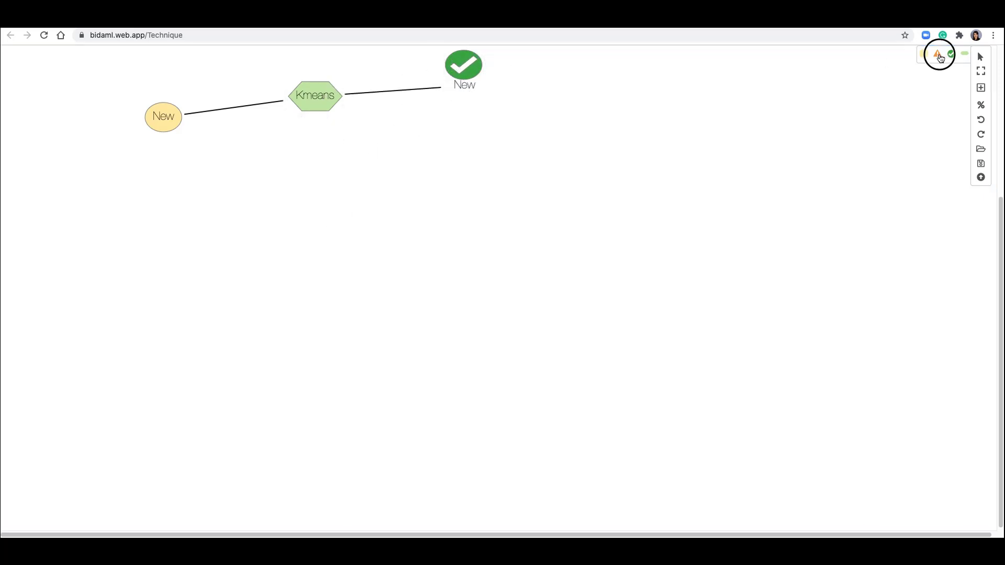
pyautogui.click(444, 165)
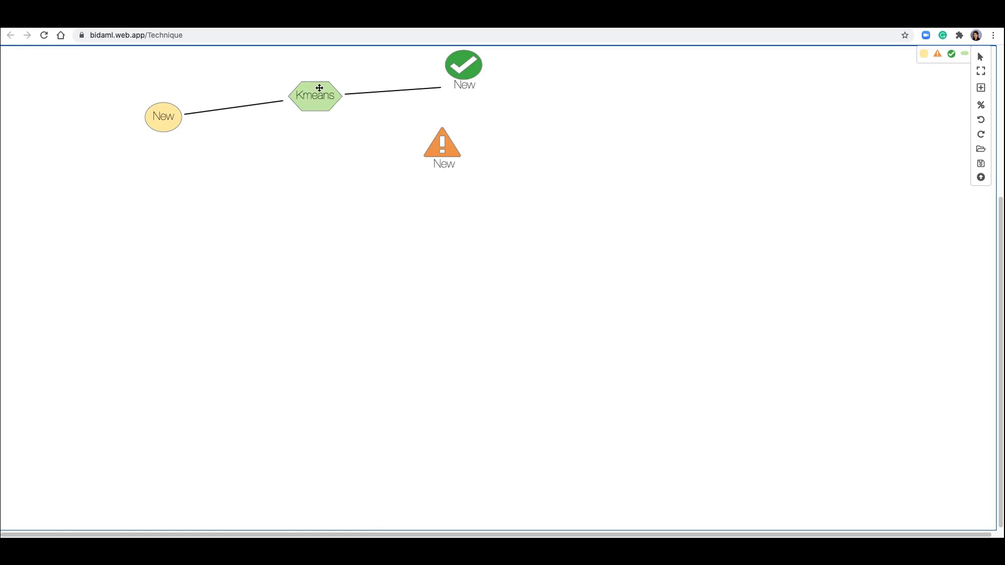
pyautogui.moveTo(330, 100)
pyautogui.moveTo(350, 88); pyautogui.dragTo(443, 147)
# - Open the saved diagram file technique home.svg onto the canvas
pyautogui.click(980, 149)
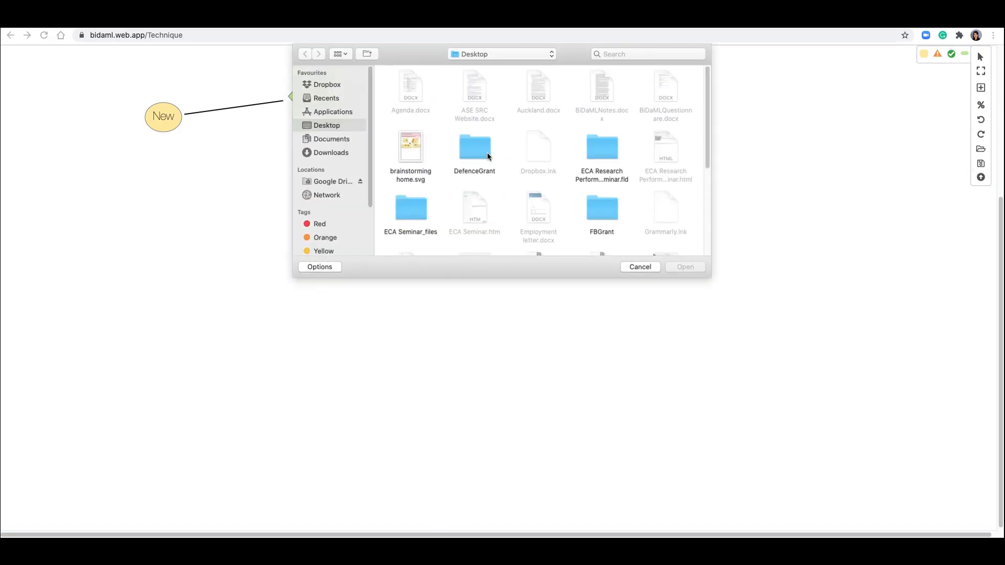
pyautogui.scroll(-5, 487, 155)
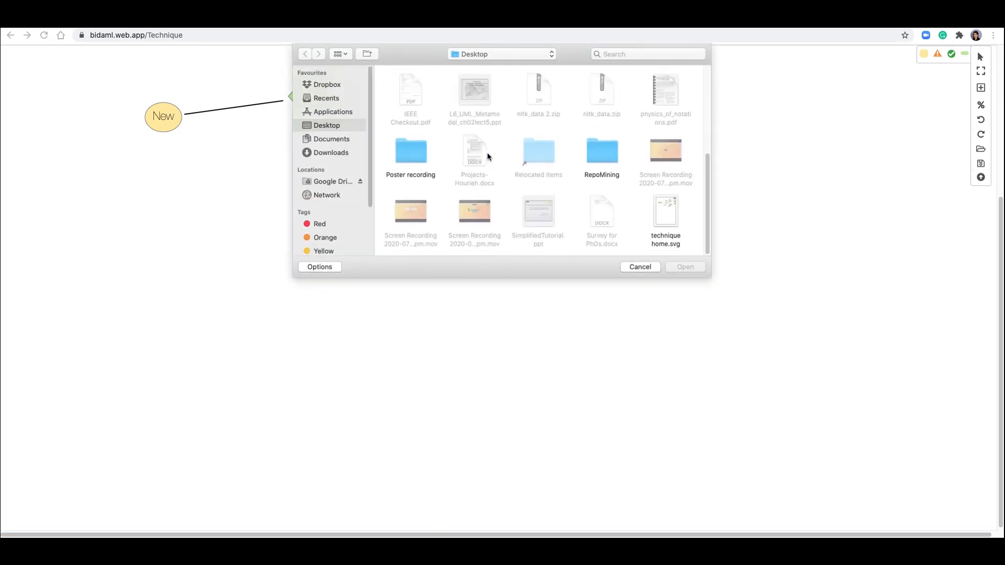
pyautogui.doubleClick(666, 214)
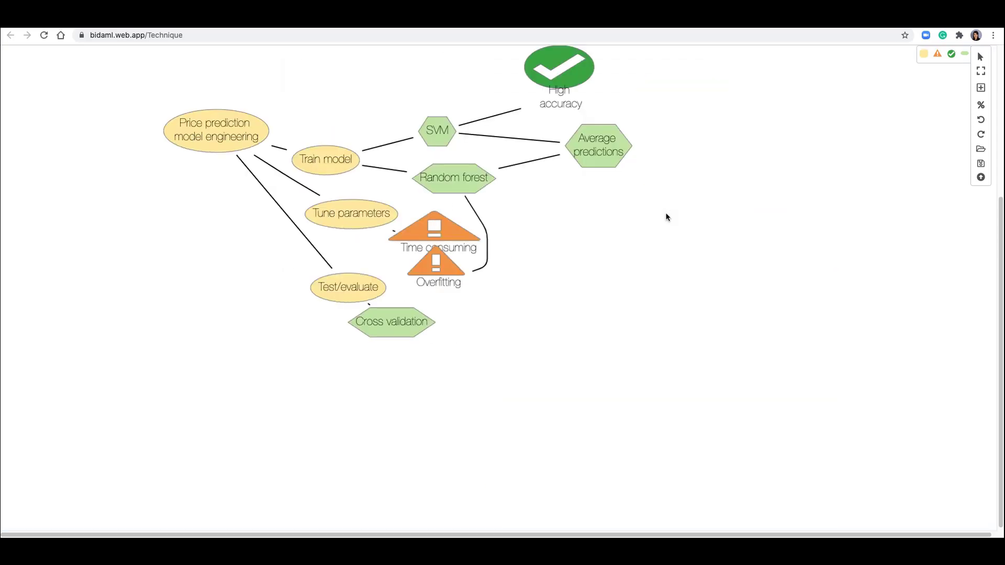
# - Rearrange the Overfitting warning, Train model and SVM nodes to tidy the links
pyautogui.click(531, 321)
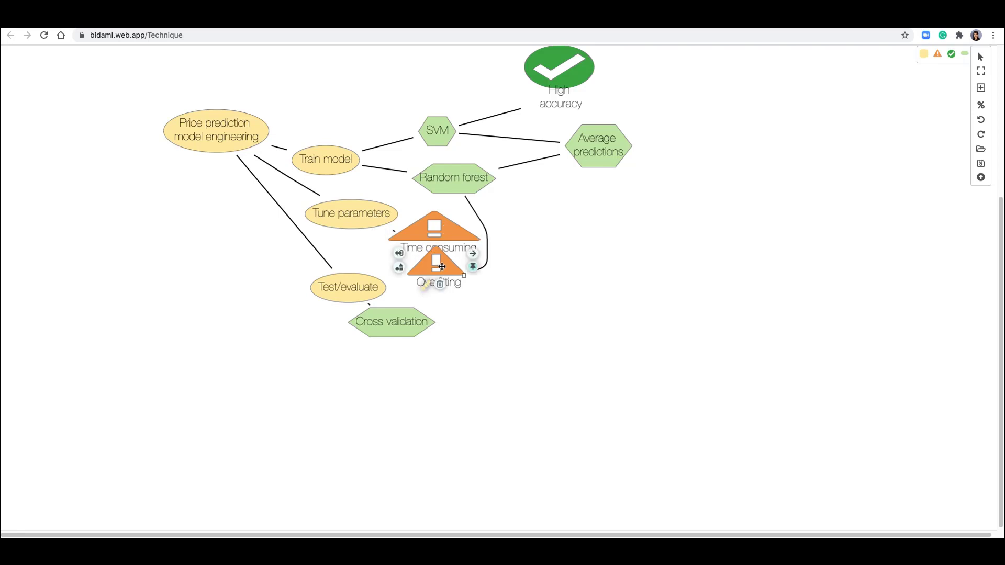
pyautogui.moveTo(438, 264); pyautogui.dragTo(566, 258)
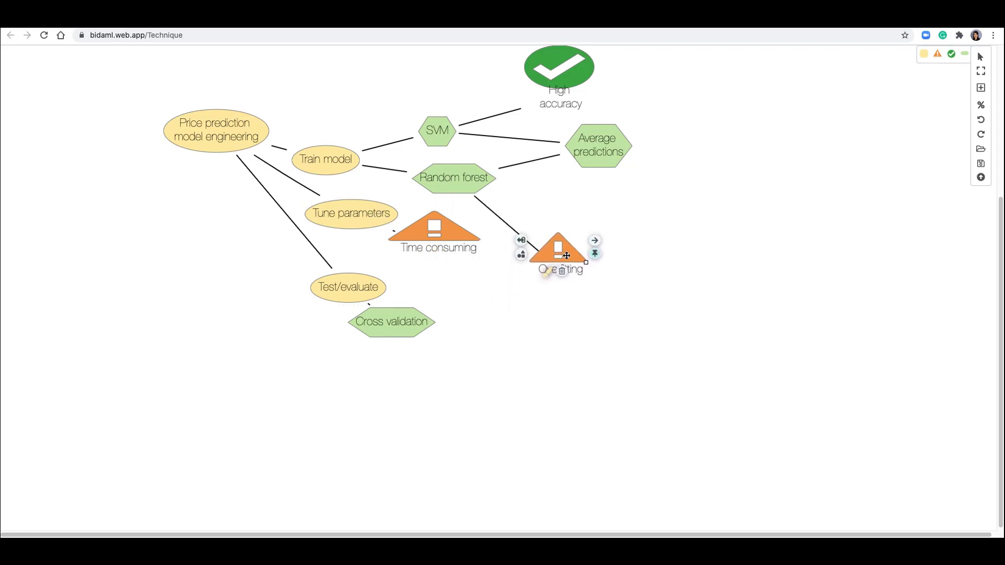
pyautogui.moveTo(330, 159); pyautogui.dragTo(342, 123)
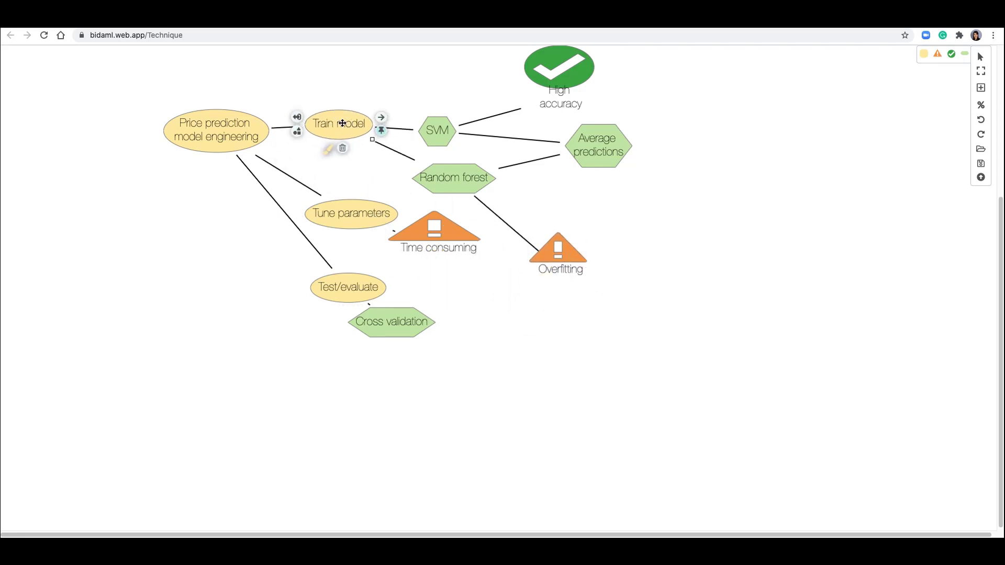
pyautogui.moveTo(437, 130); pyautogui.dragTo(443, 79)
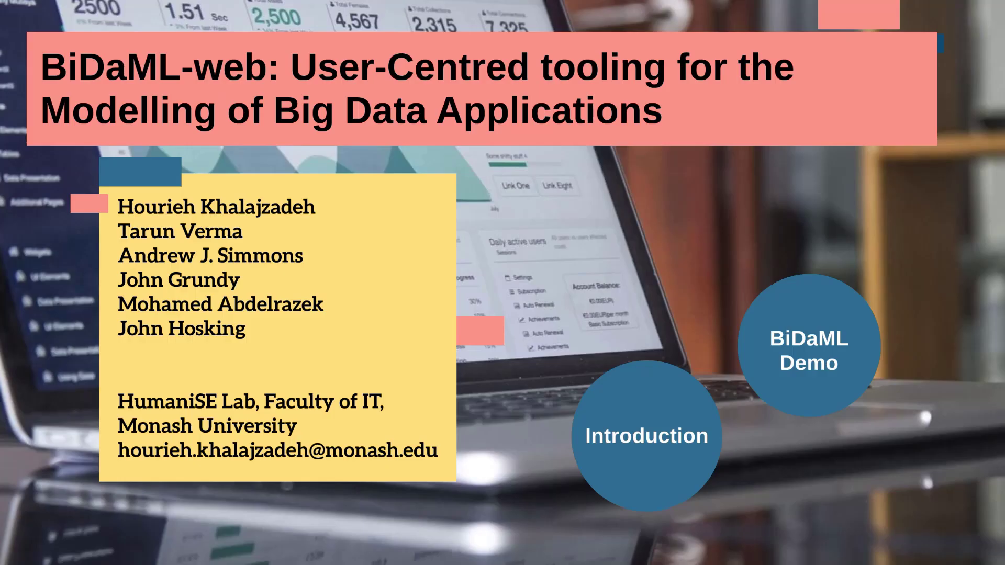